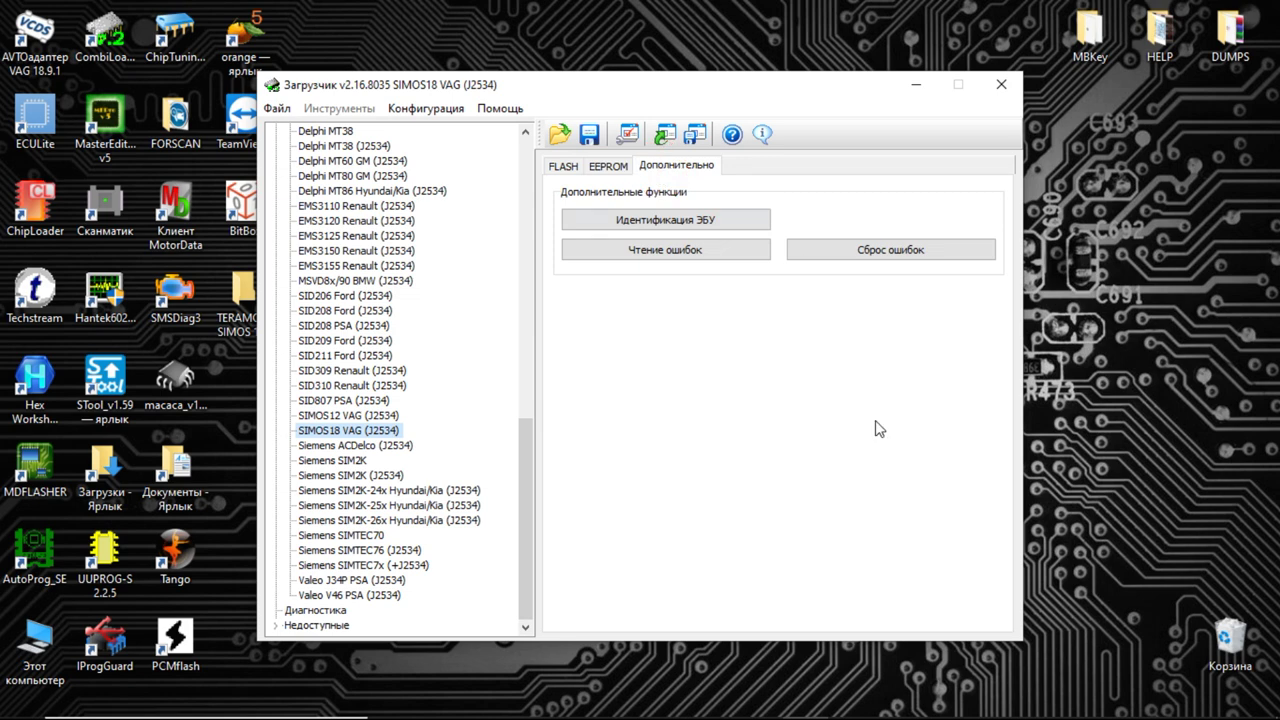
Run the ECU identification and capture the resulting message window with Screenshot Creator.
click(667, 218)
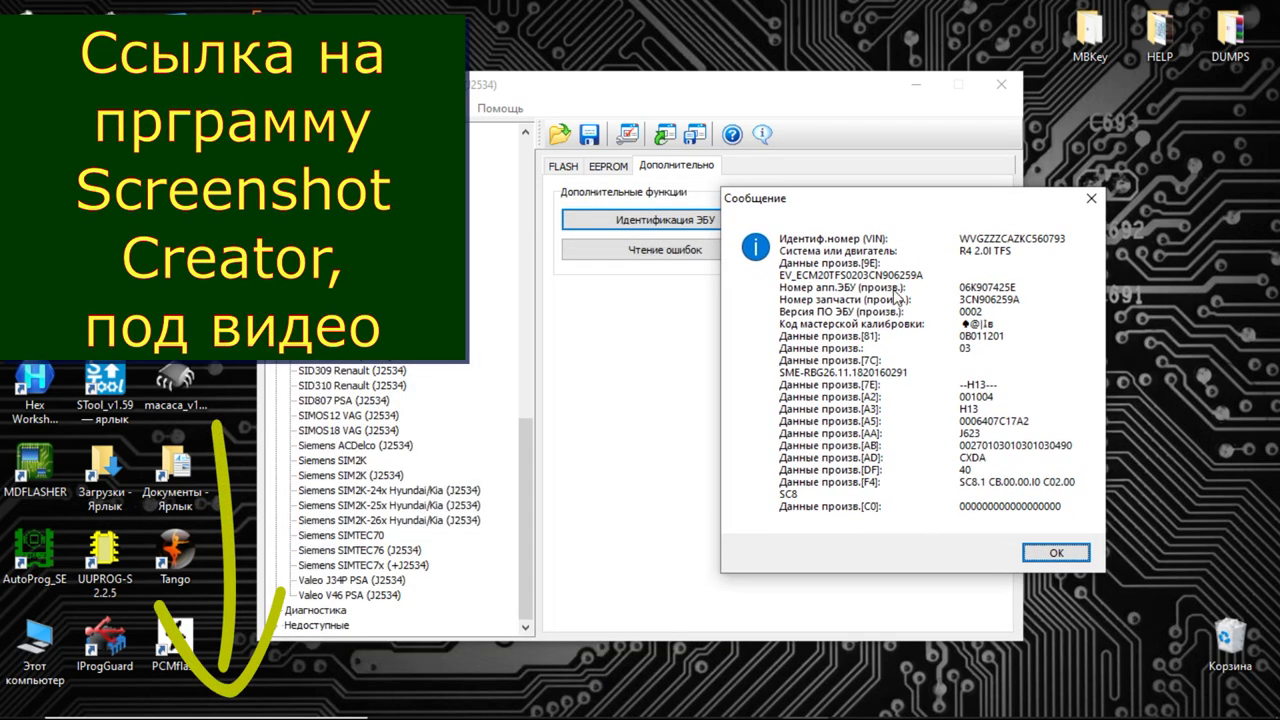
click(897, 700)
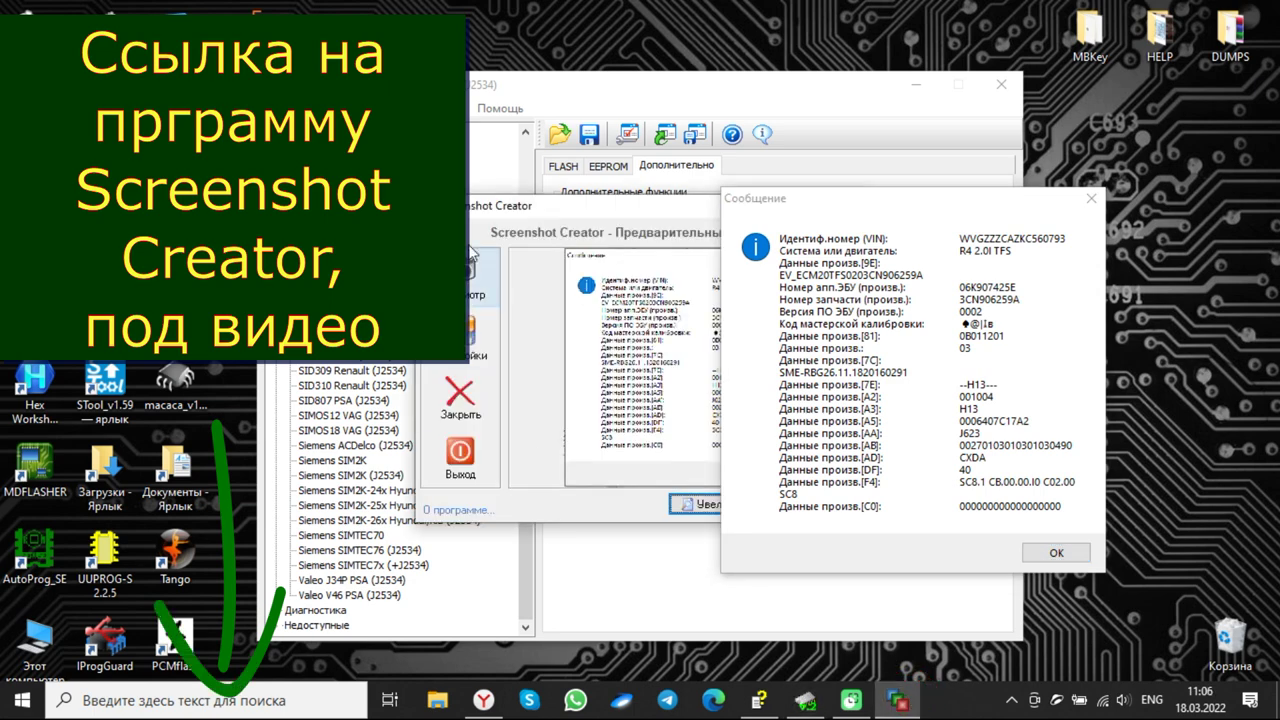
drag(550, 210, 370, 153)
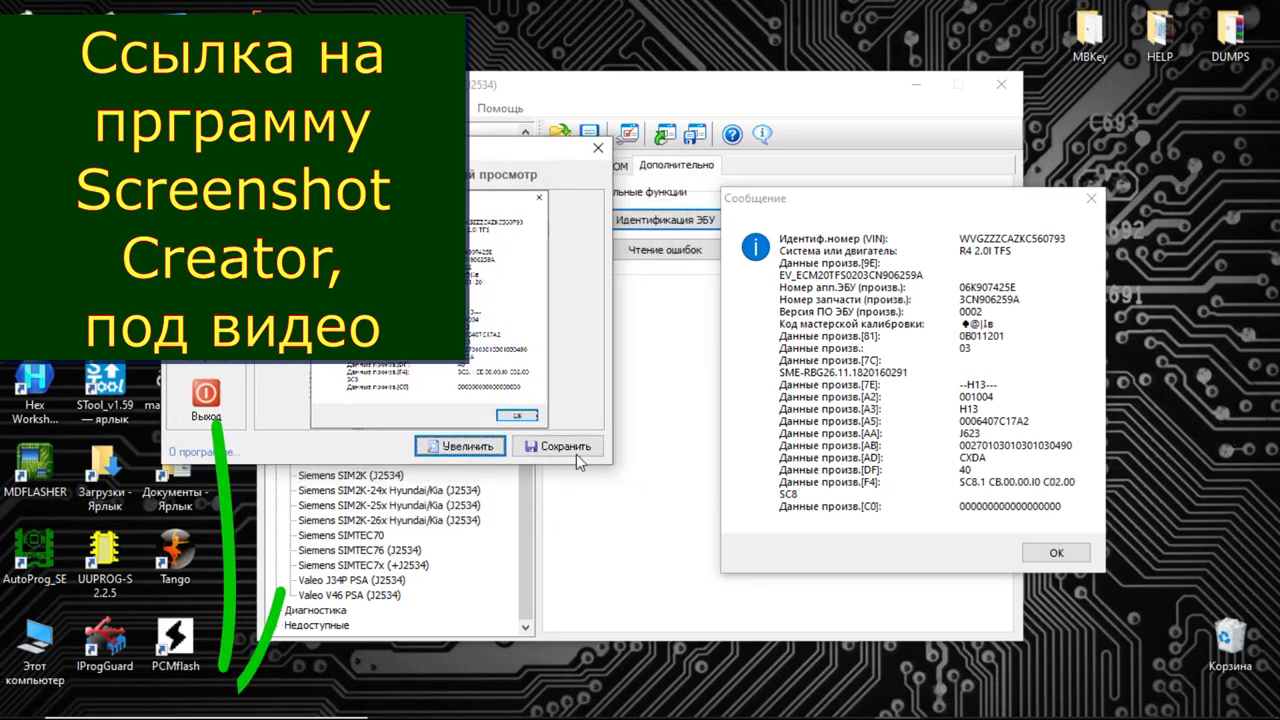
Save the captured screenshot as a JPEG named ID in the desktop folder TERAMONT SIMOS 18.6, and dismiss the identification message.
click(566, 446)
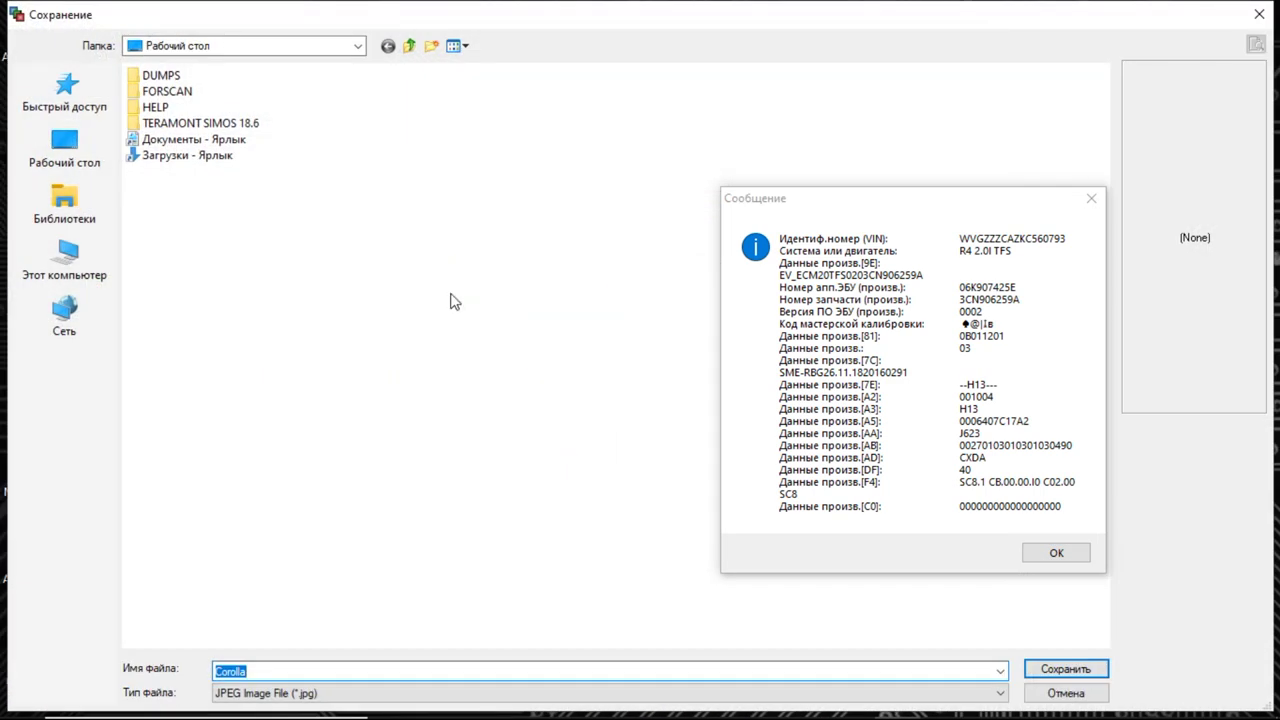
key(BackSpace)
text(S)
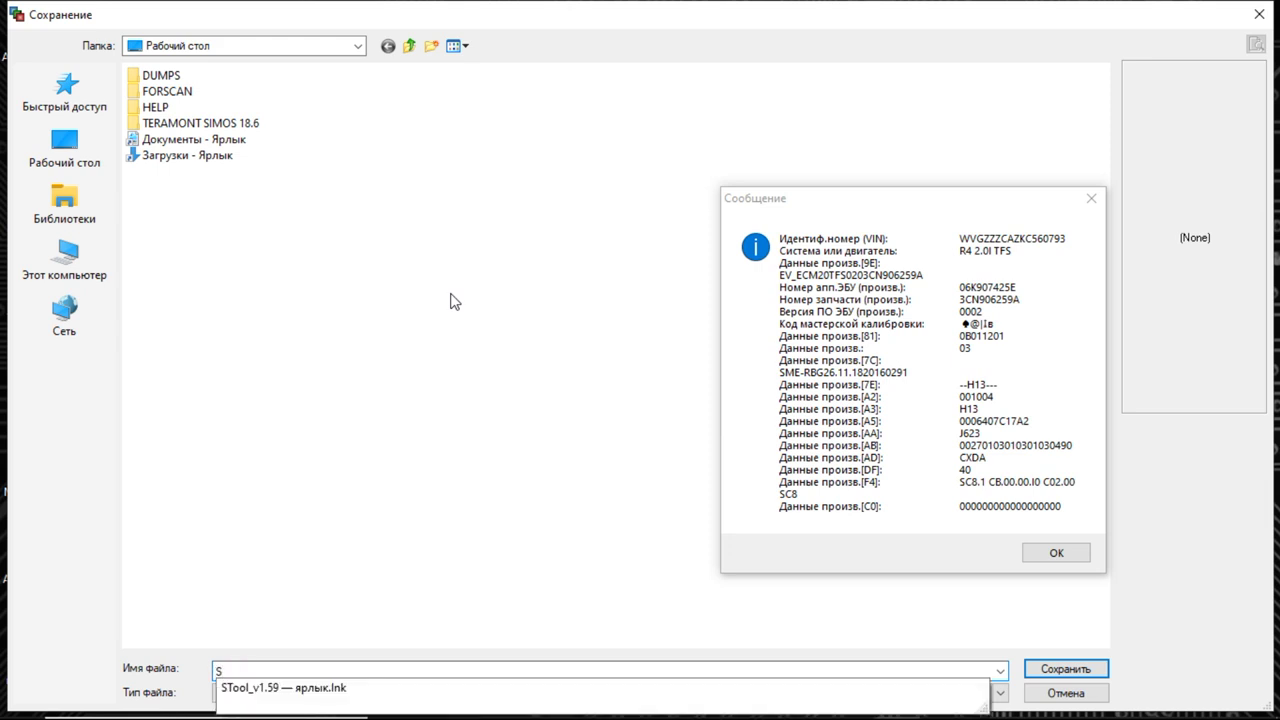
key(BackSpace)
text(I)
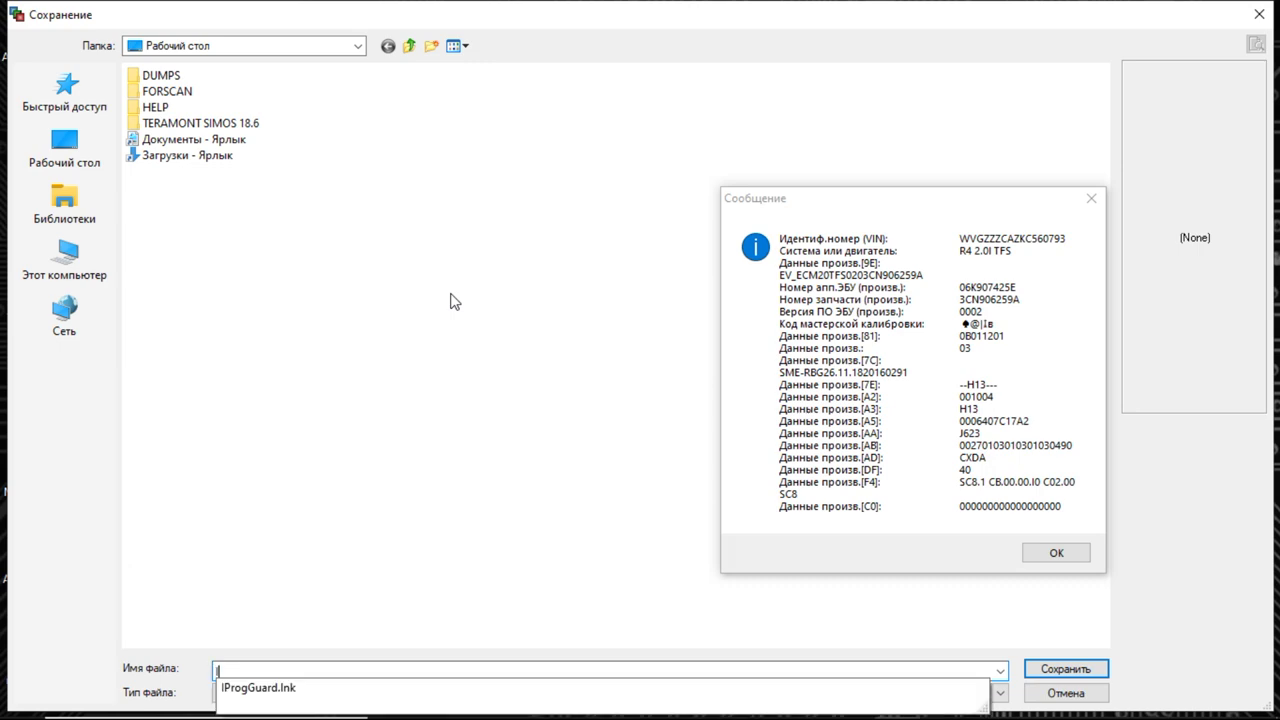
text(D)
double_click(180, 123)
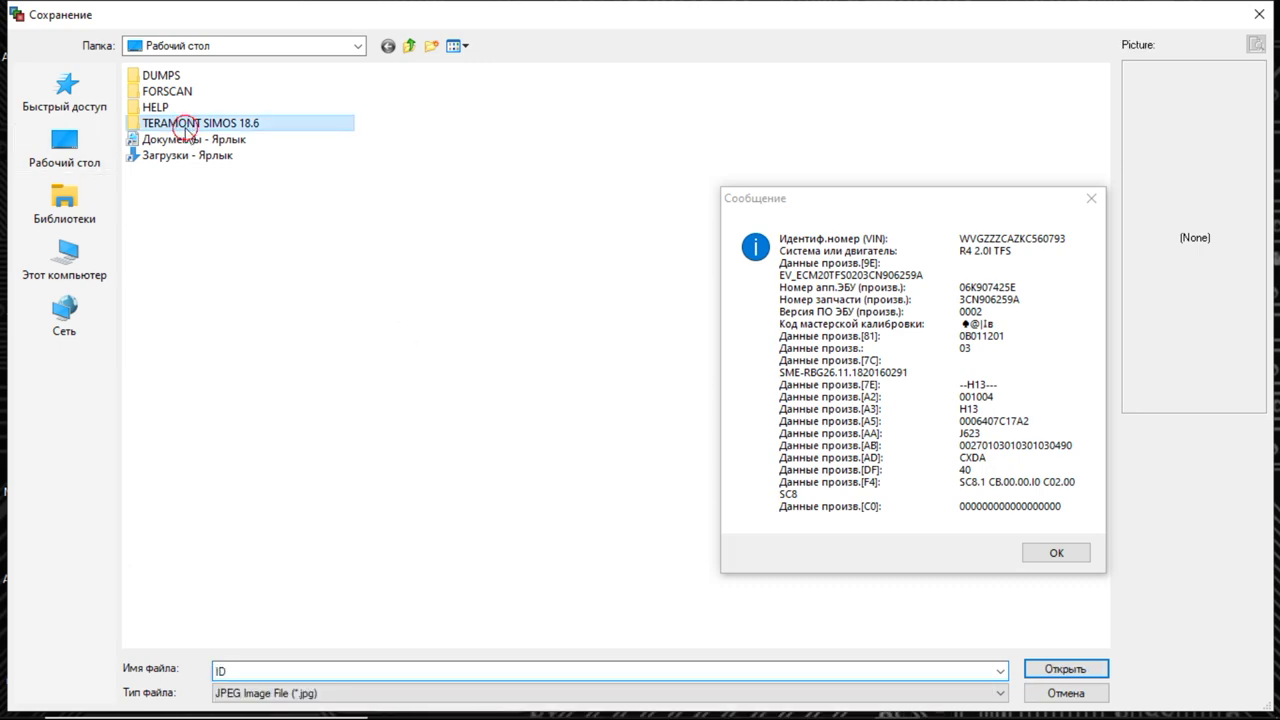
click(1065, 669)
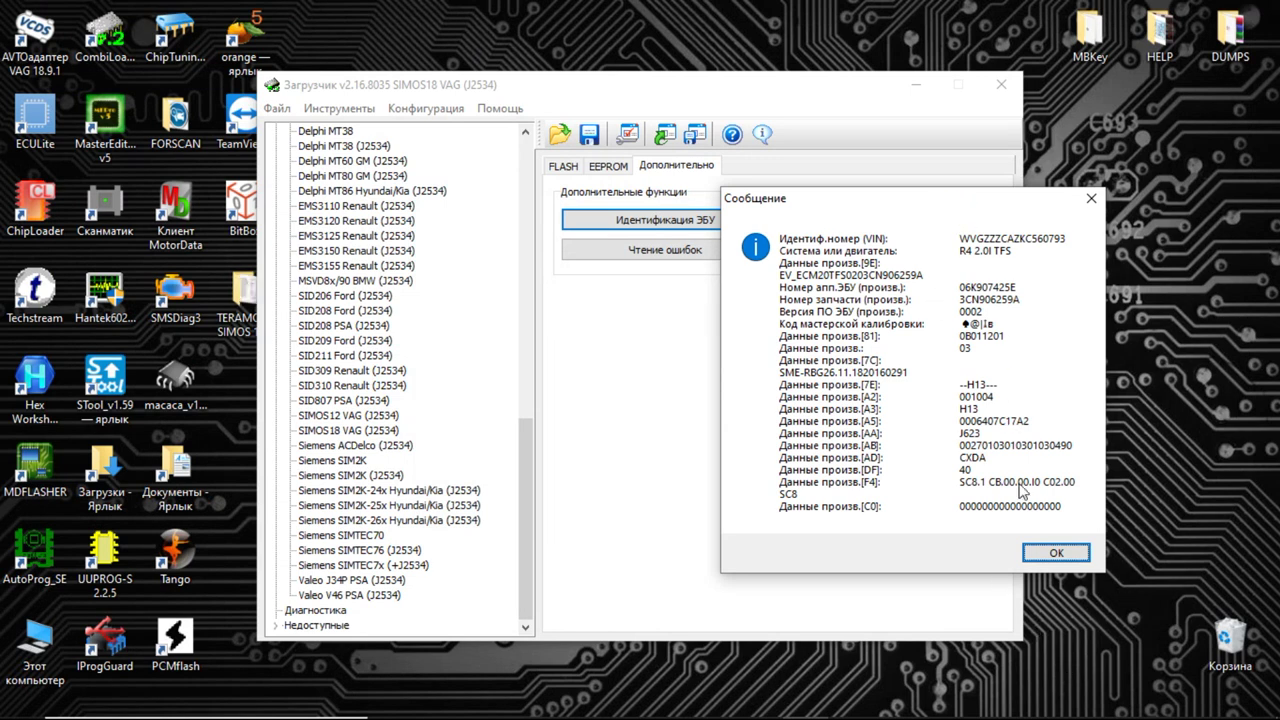
click(1056, 553)
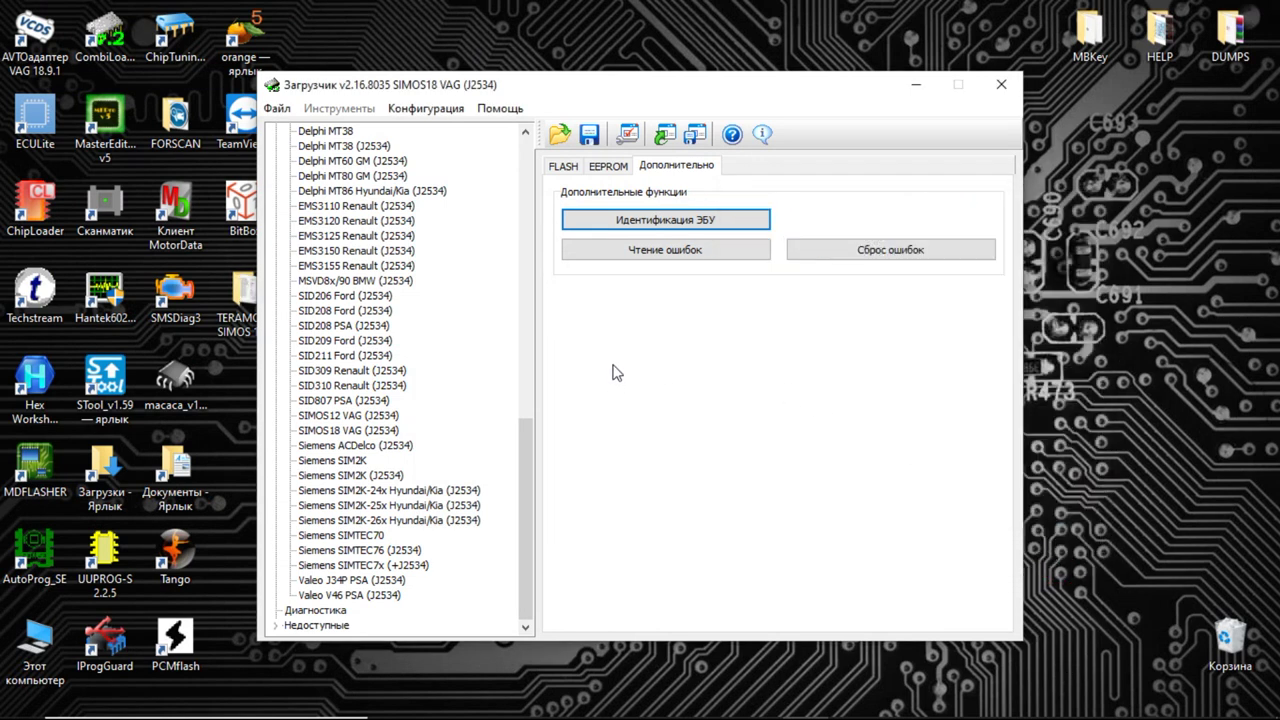
Read the ECU's internal FLASH memory over the SIMOS18 VAG (J2534) module.
click(558, 168)
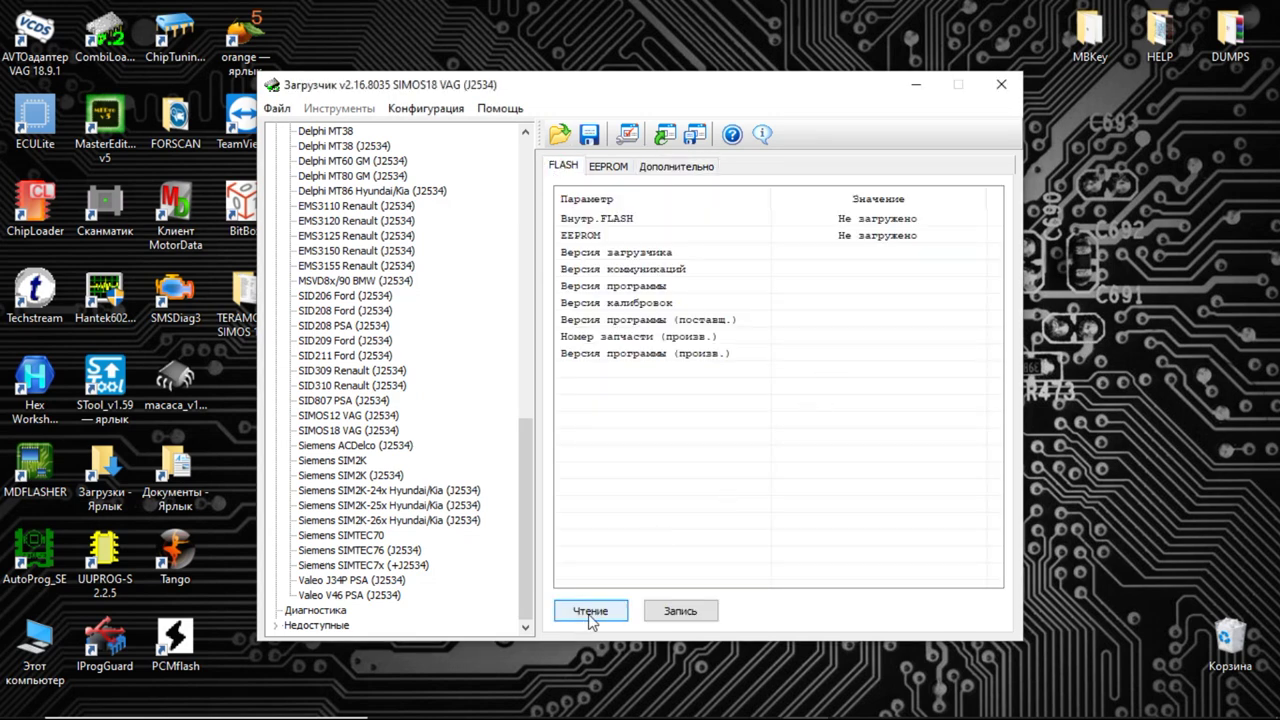
click(591, 612)
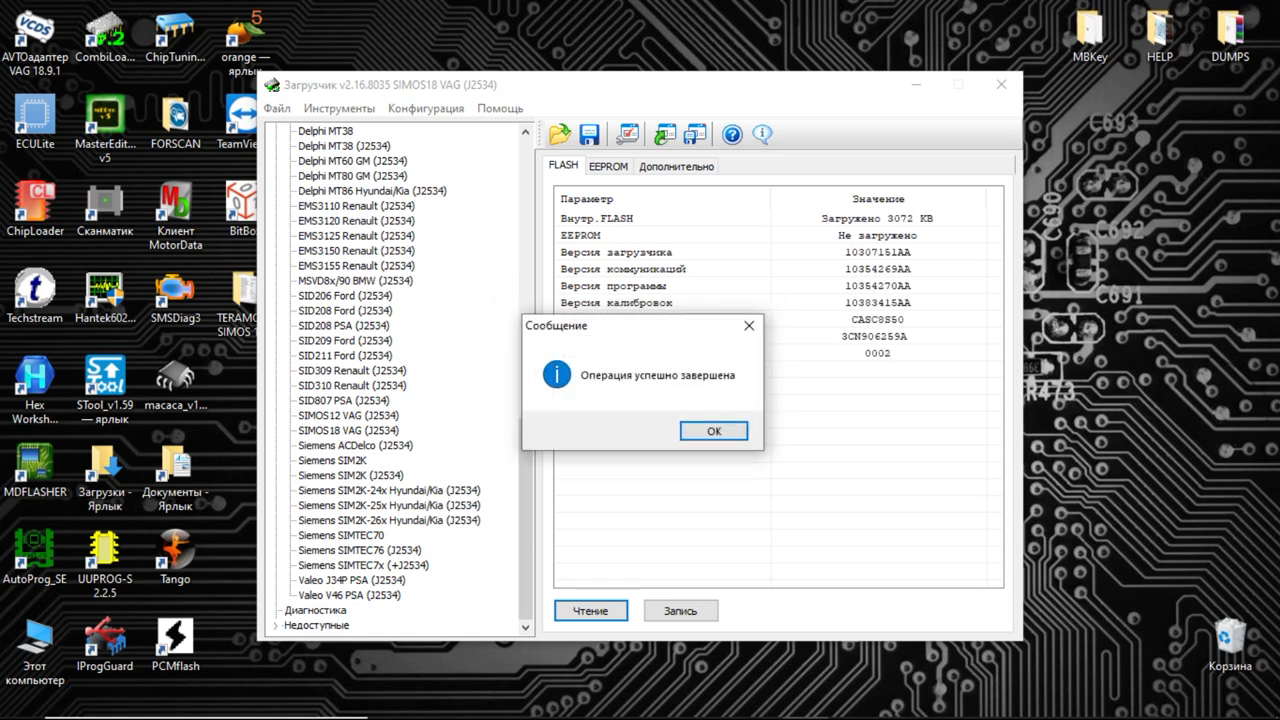
click(718, 434)
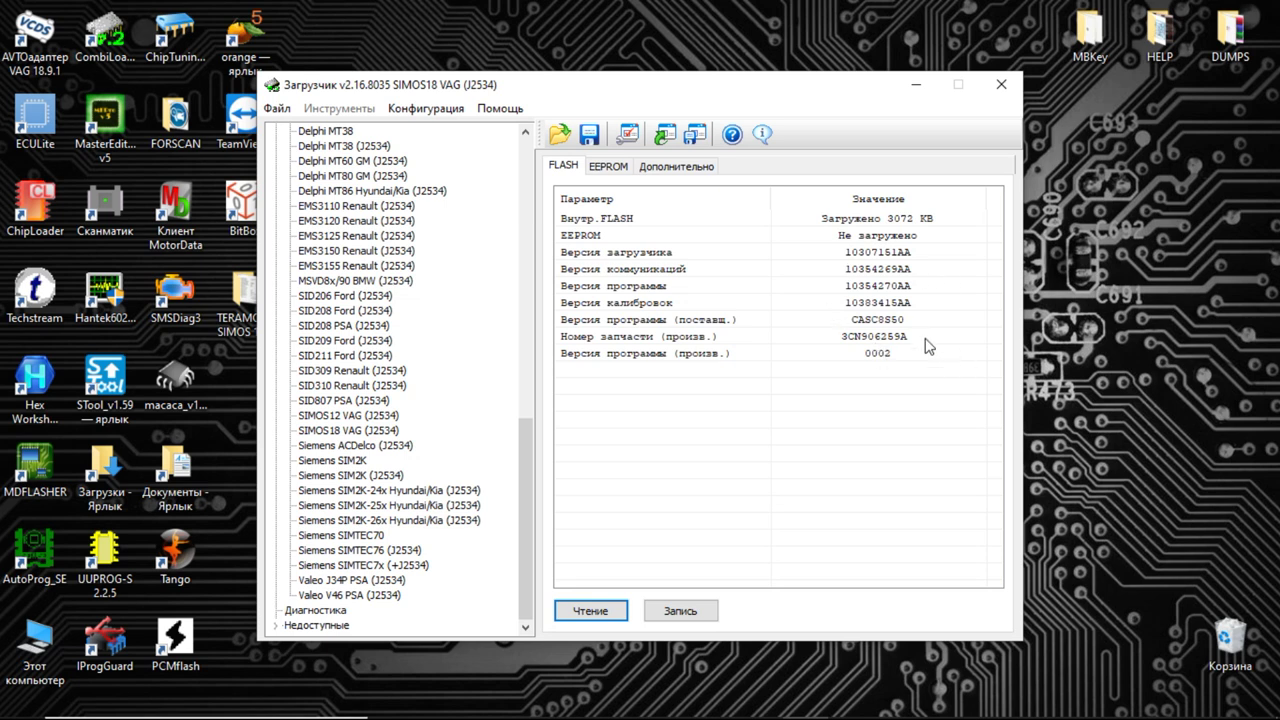
Read the ECU's EEPROM memory.
click(609, 166)
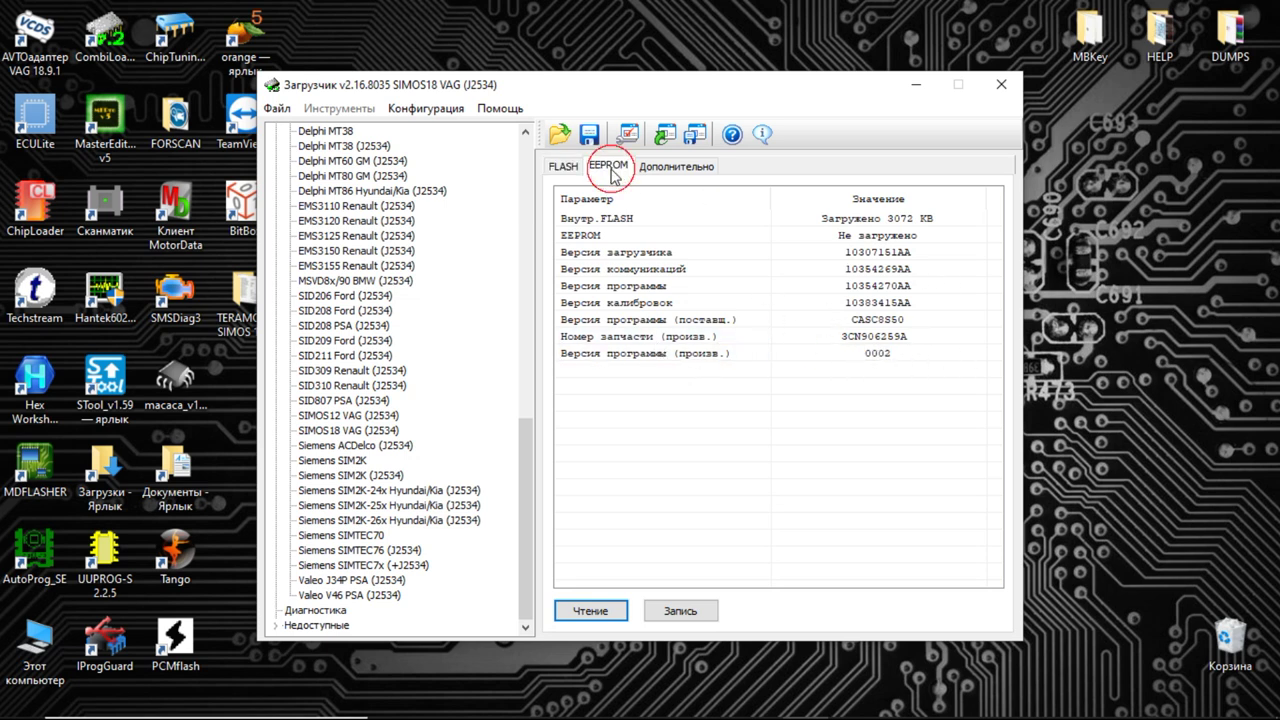
click(590, 613)
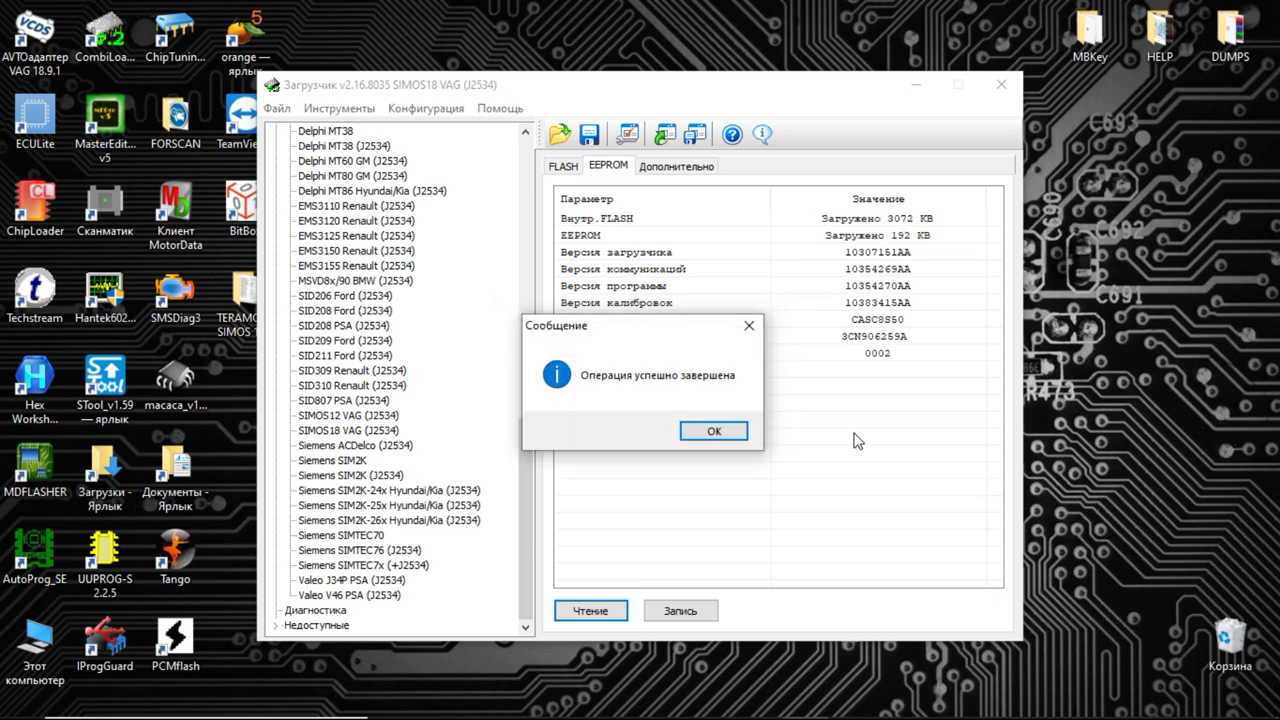
click(714, 431)
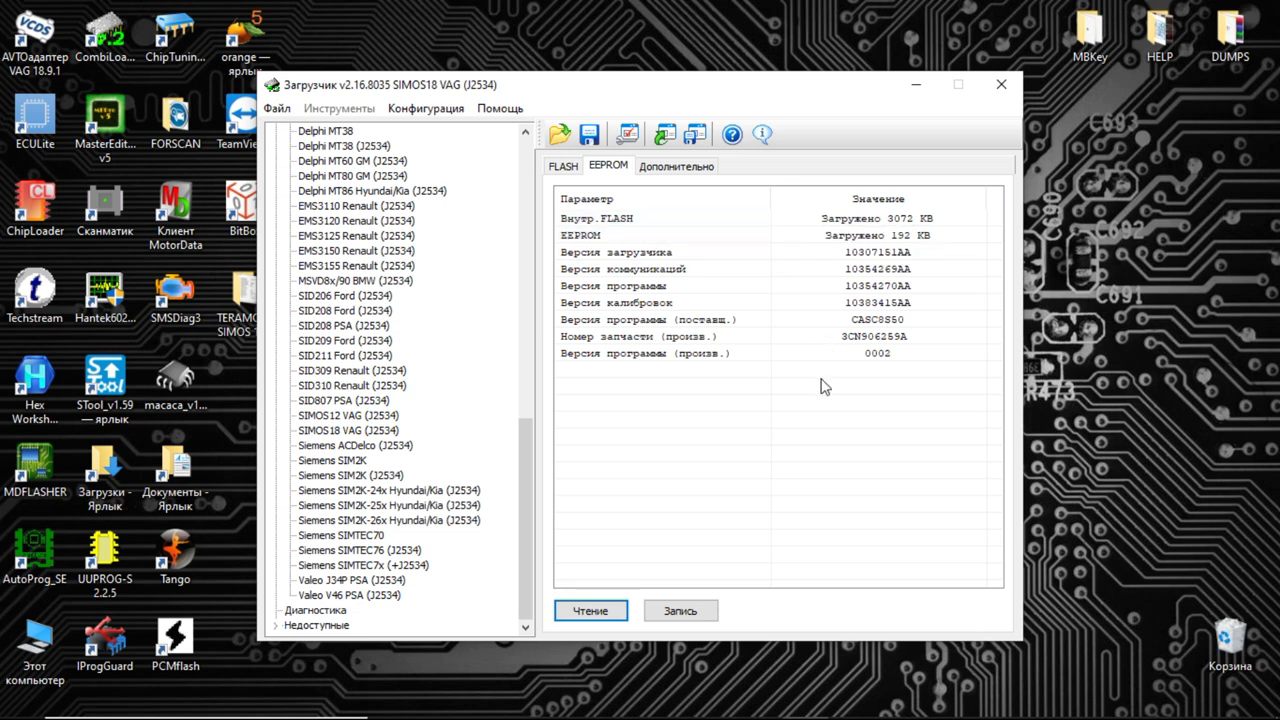
Save the read data as container file 3CN906259A__0002 in the TERAMONT SIMOS 18.6 folder on the desktop.
click(563, 167)
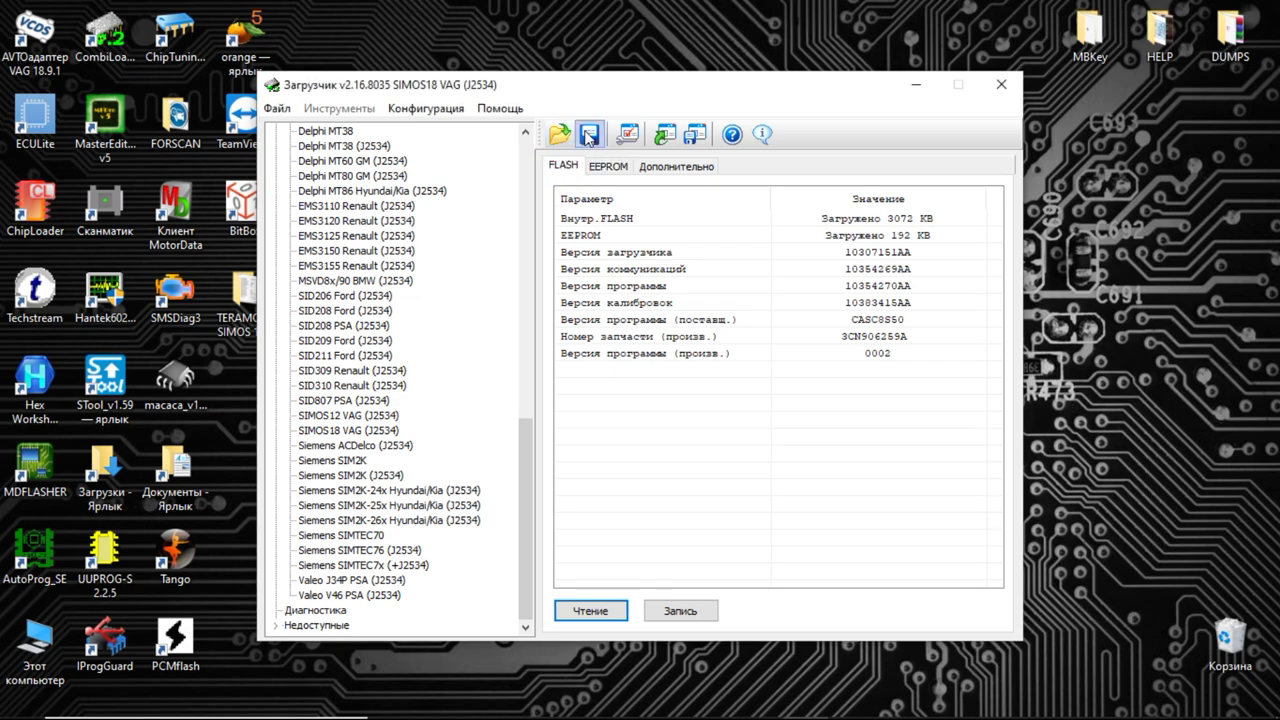
click(590, 135)
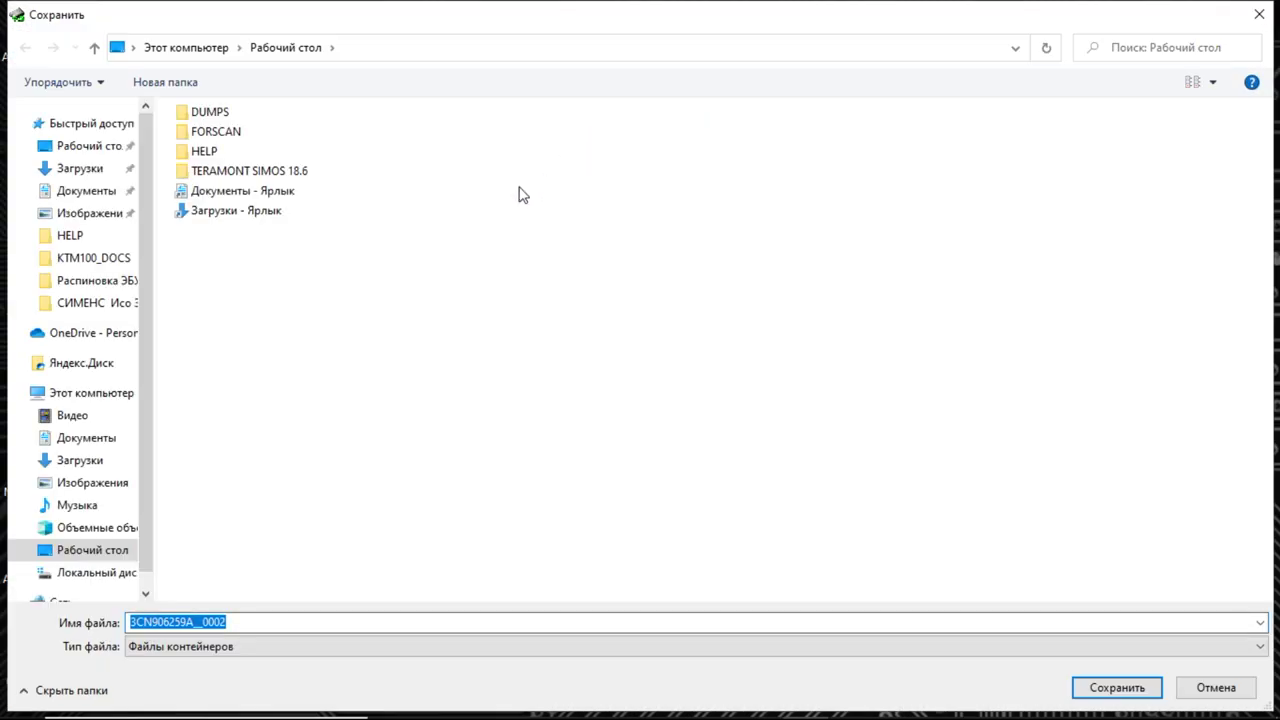
double_click(256, 172)
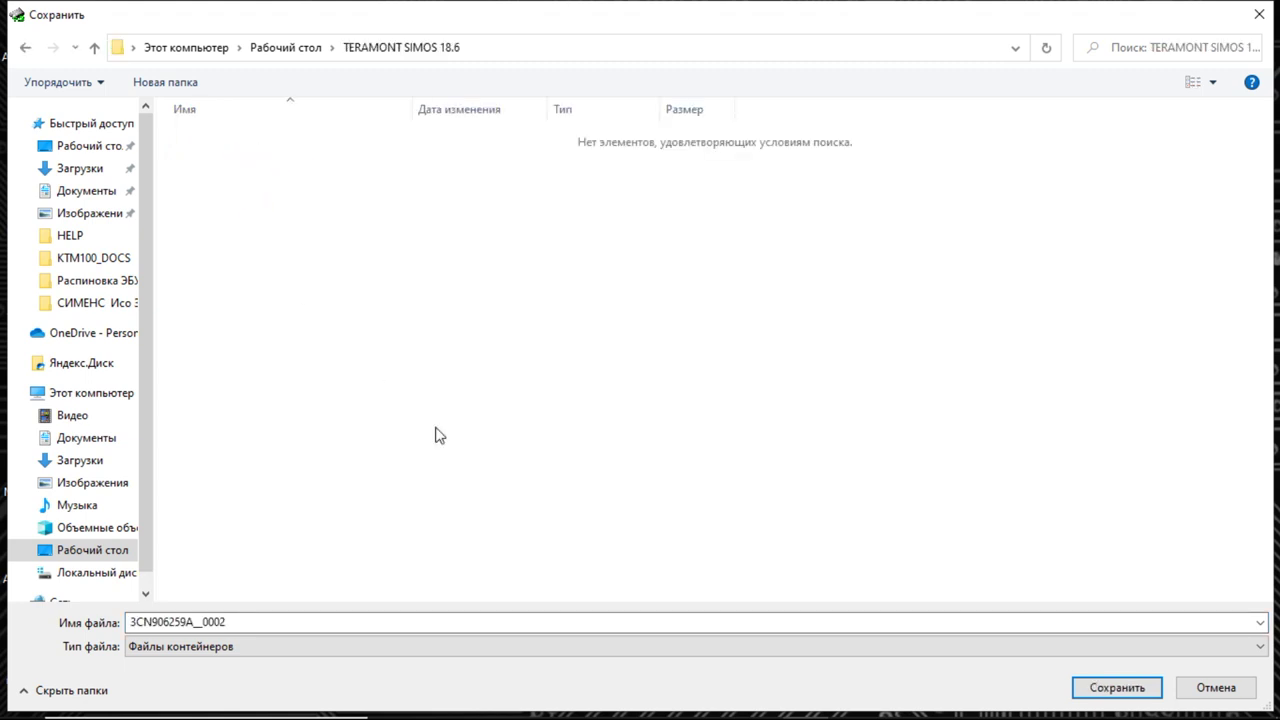
click(166, 650)
click(1126, 690)
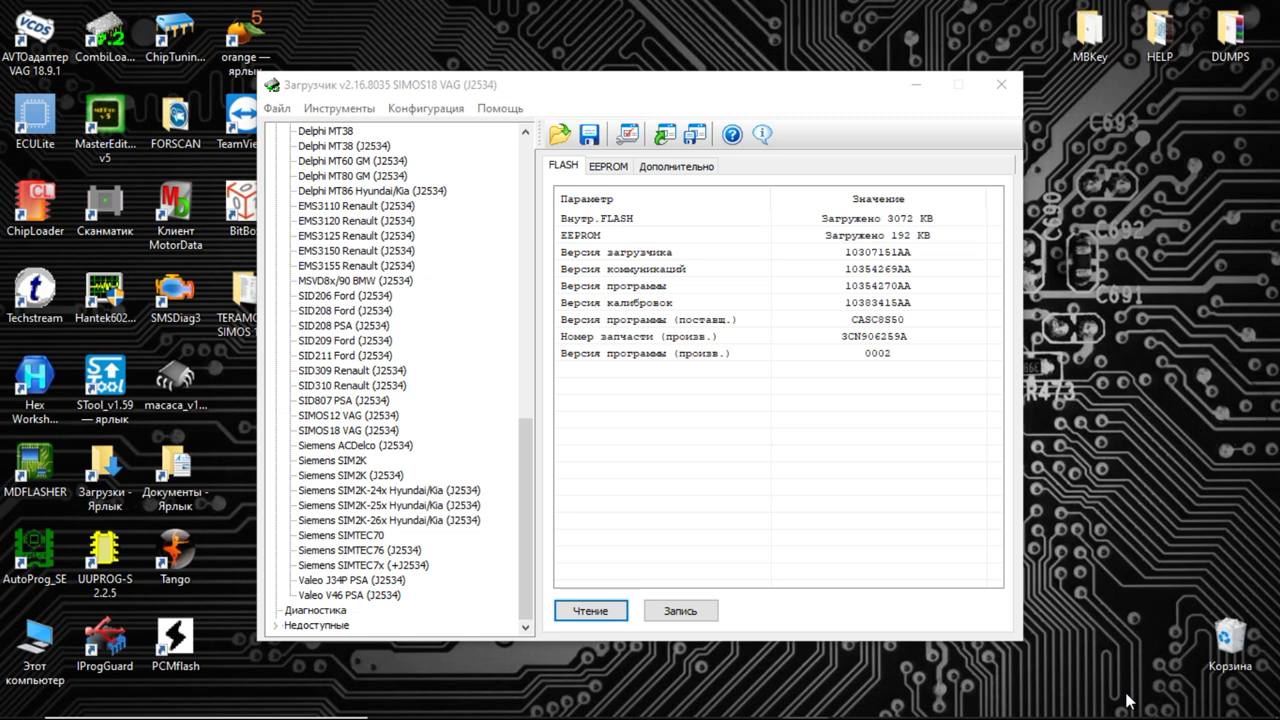
click(702, 430)
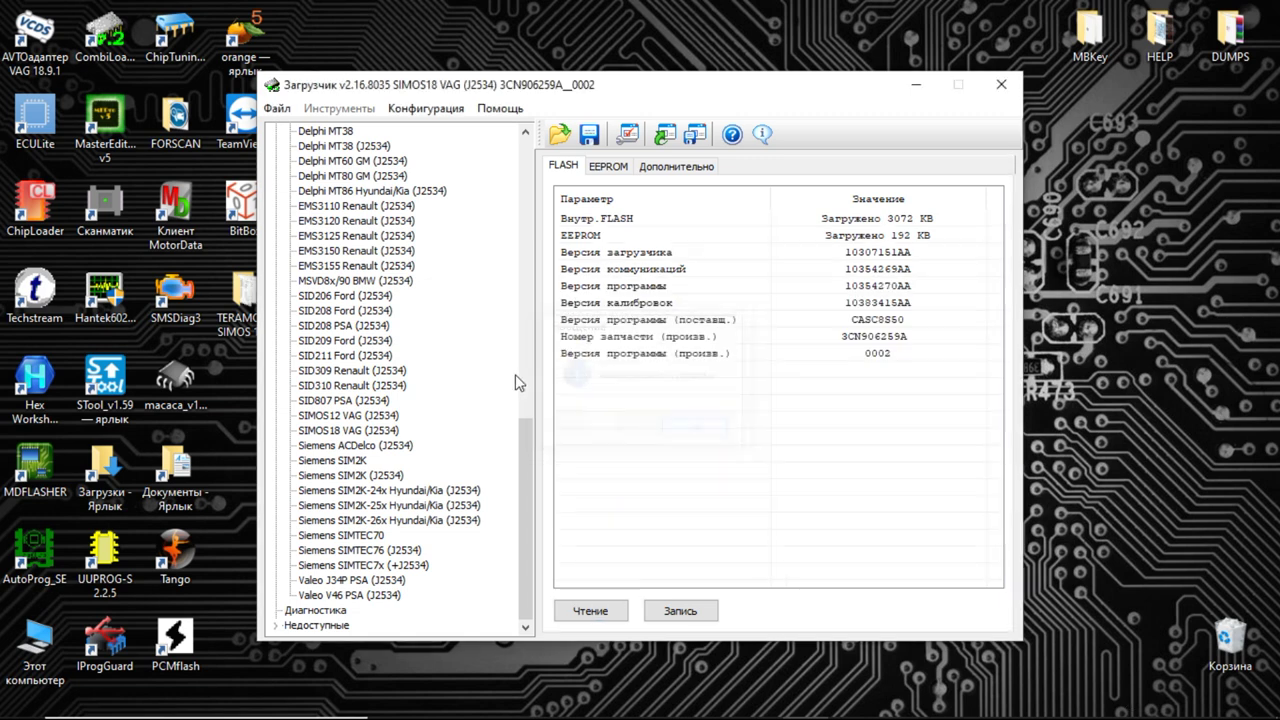
Inspect the saved container file 3CN906259A__0002 from the TERAMONT SIMOS 18.6 folder in HexCmp, and close the editor and folder.
double_click(248, 287)
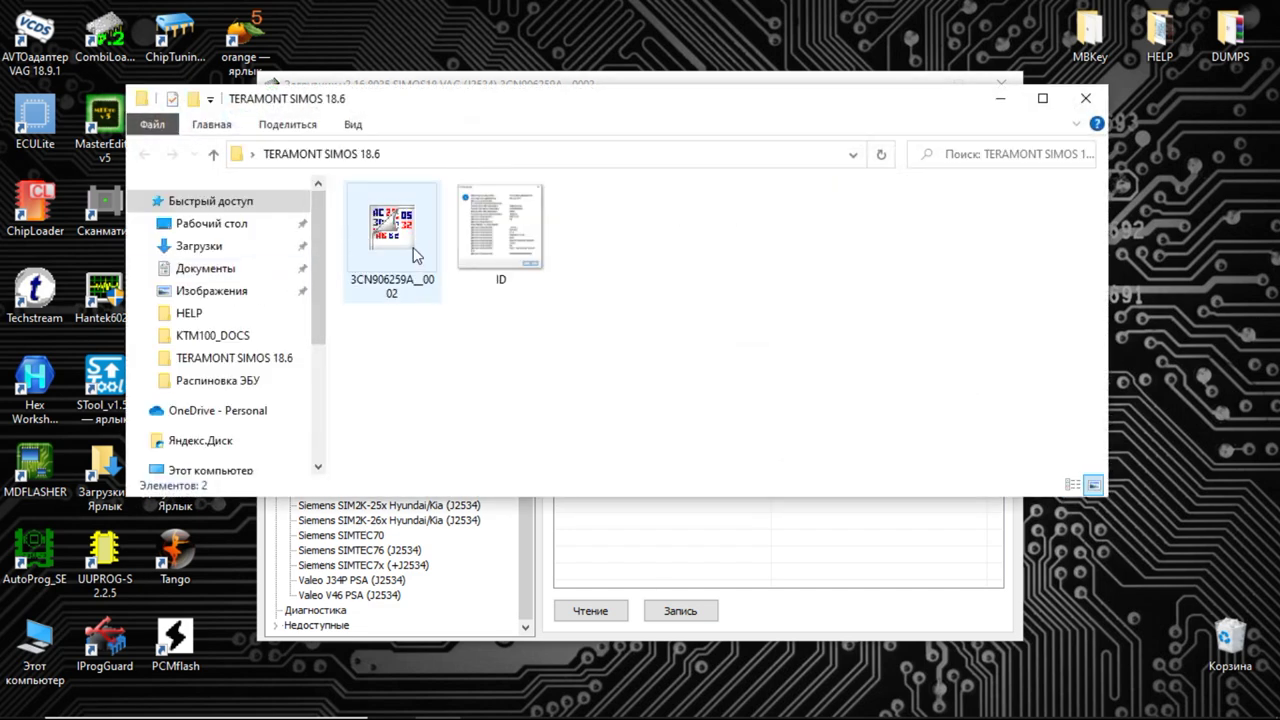
click(416, 255)
double_click(403, 237)
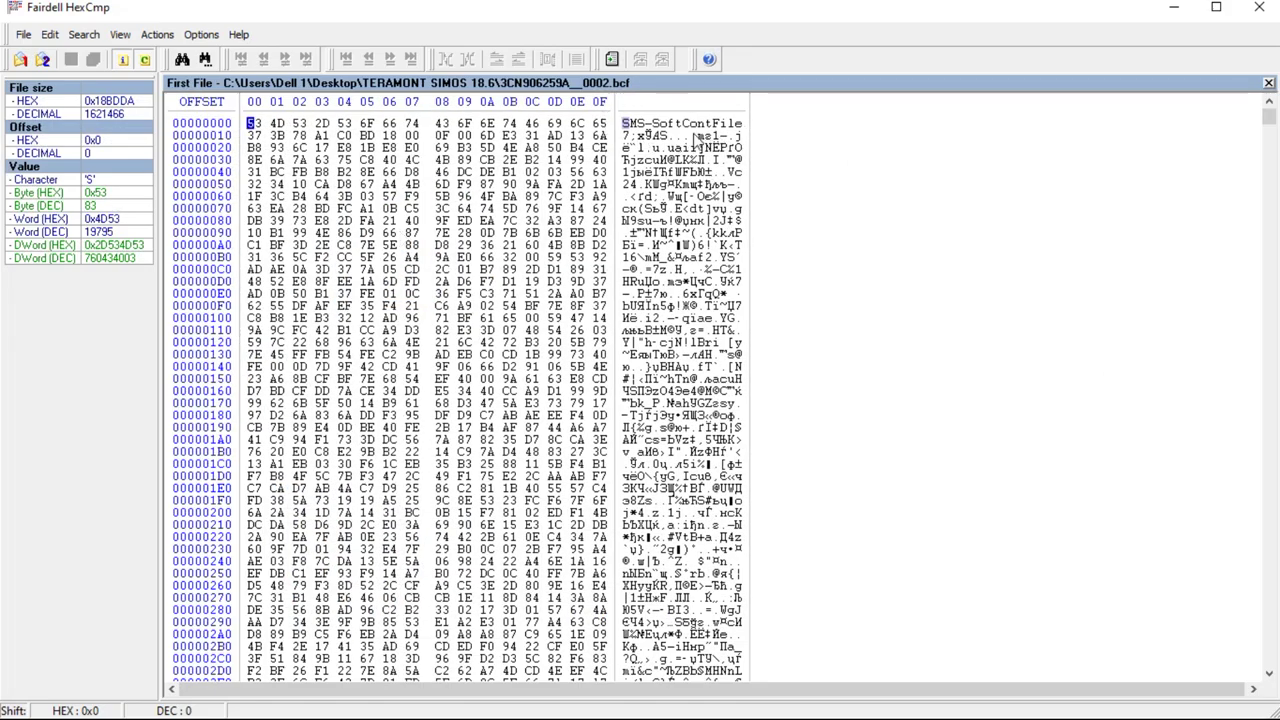
click(1262, 8)
click(1086, 97)
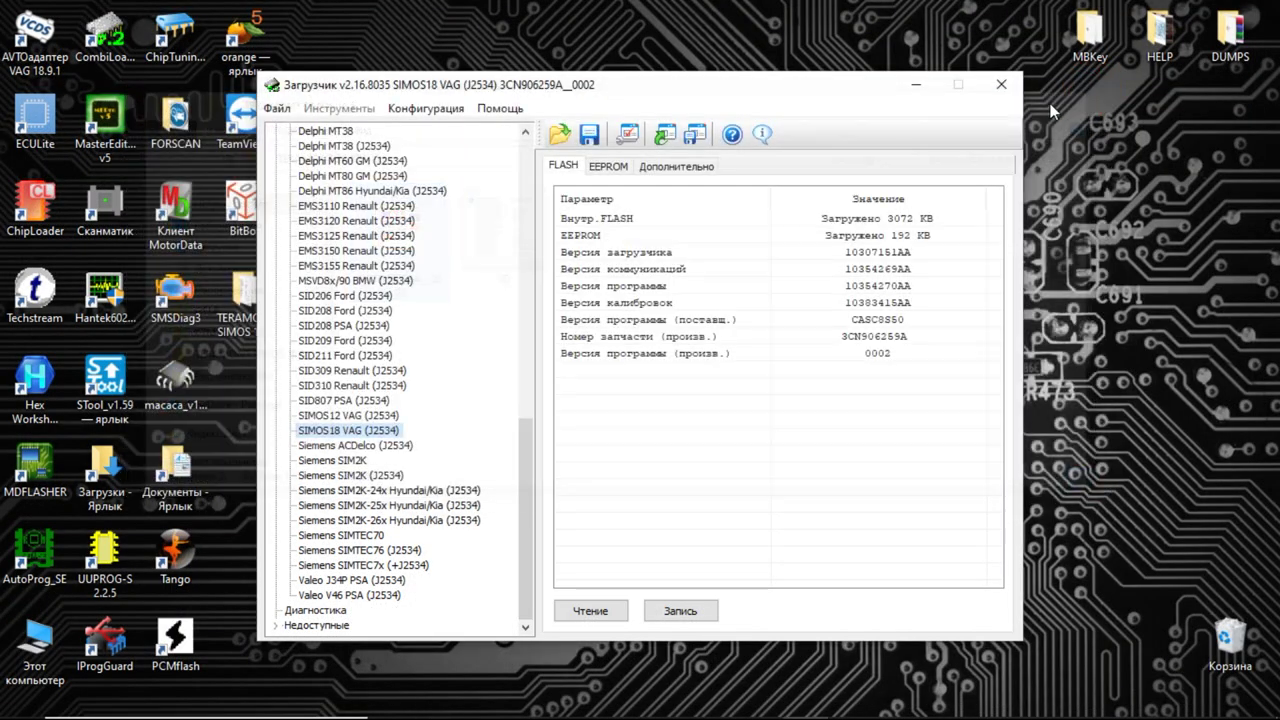
Save the FLASH dump as 3CN906259A__0002 with the FLASH file type in the TERAMONT SIMOS 18.6 folder.
click(590, 136)
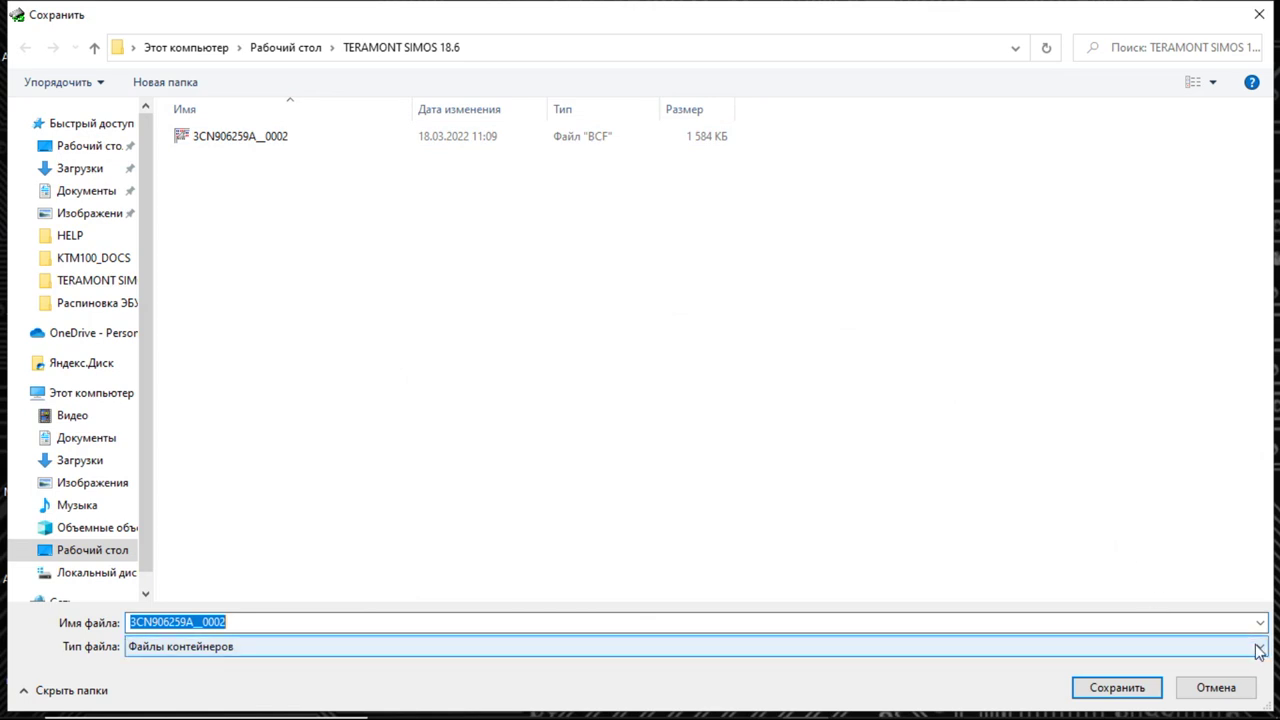
click(1260, 647)
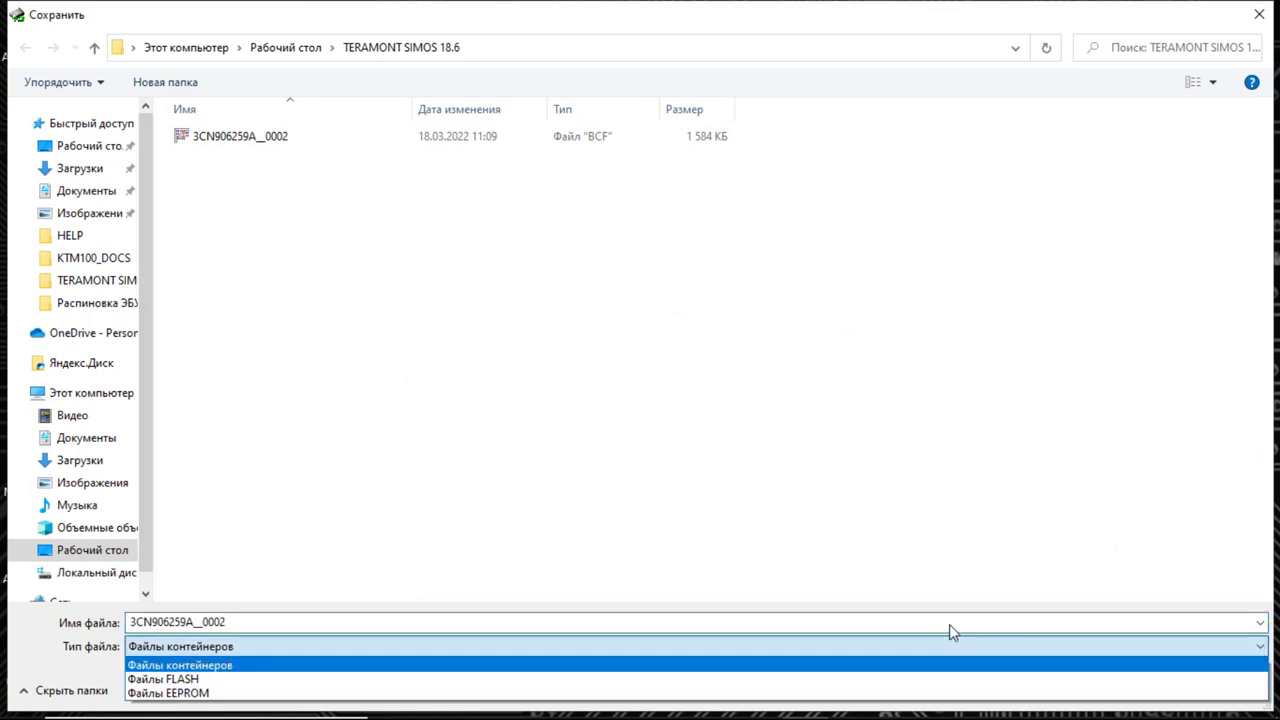
click(695, 679)
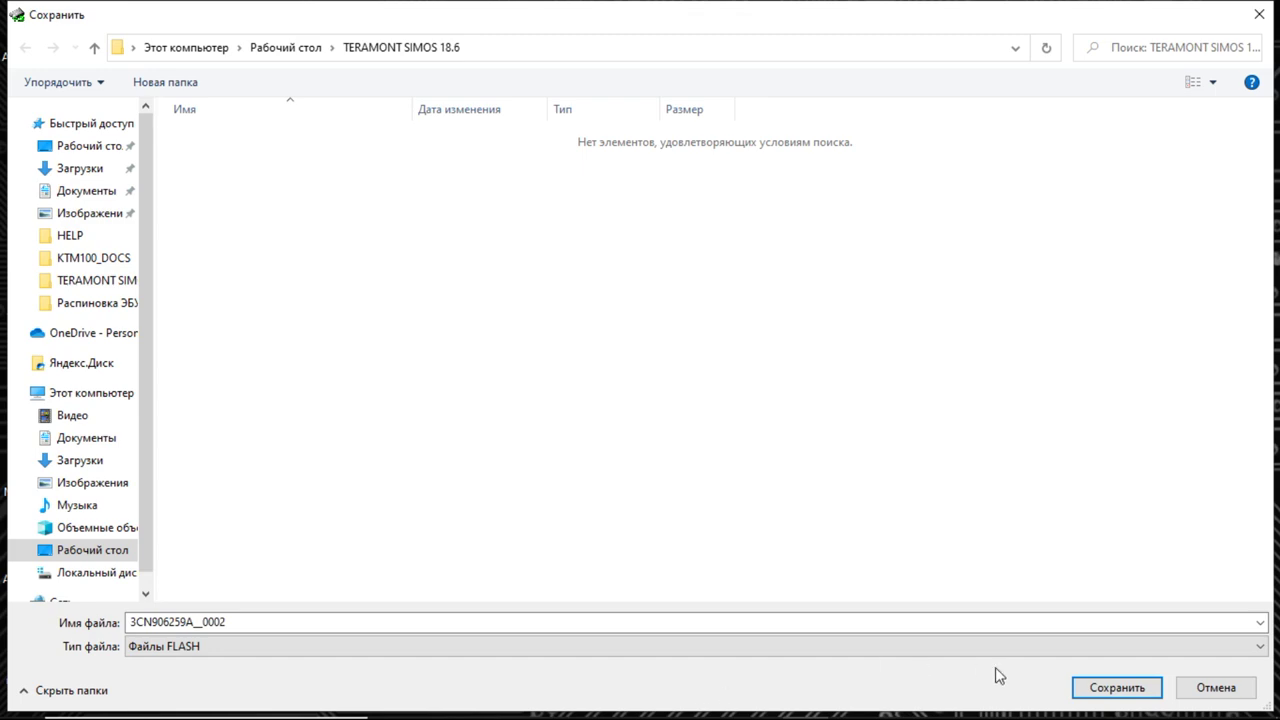
click(1088, 689)
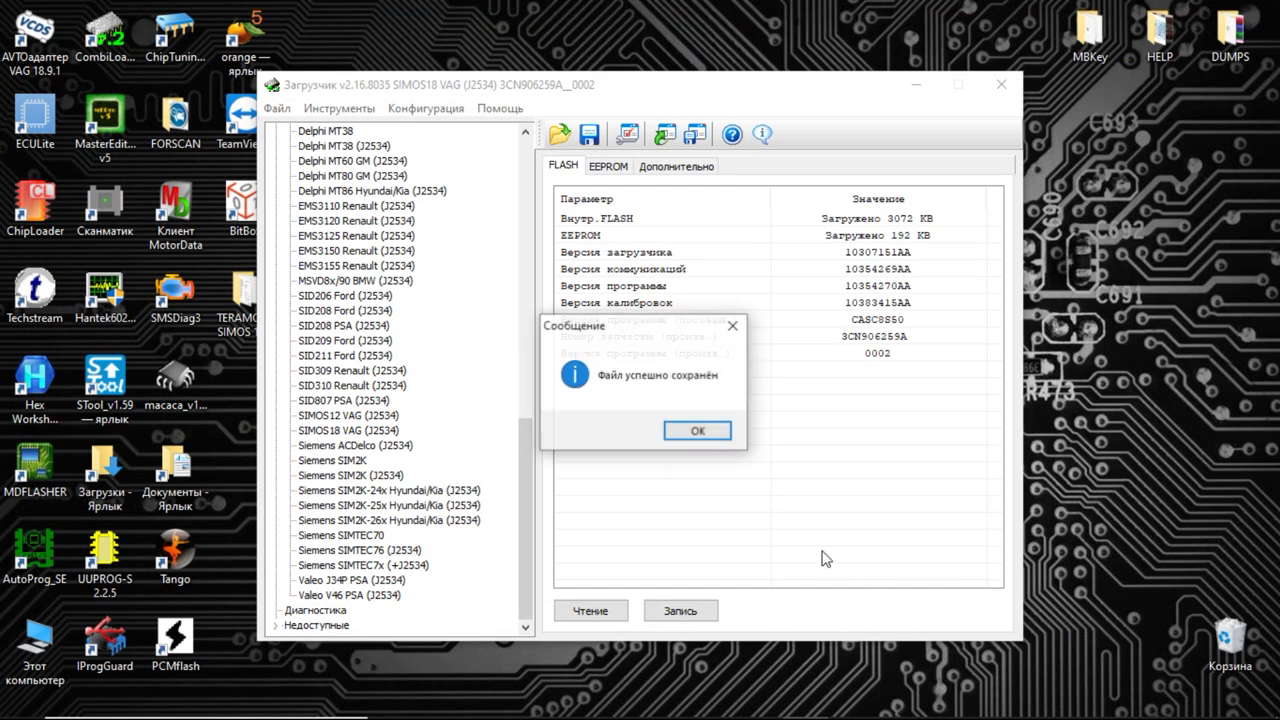
click(675, 430)
Save the EEPROM dump as 3CN906259A__0002 with the EEPROM file type in the TERAMONT SIMOS 18.6 folder.
click(608, 166)
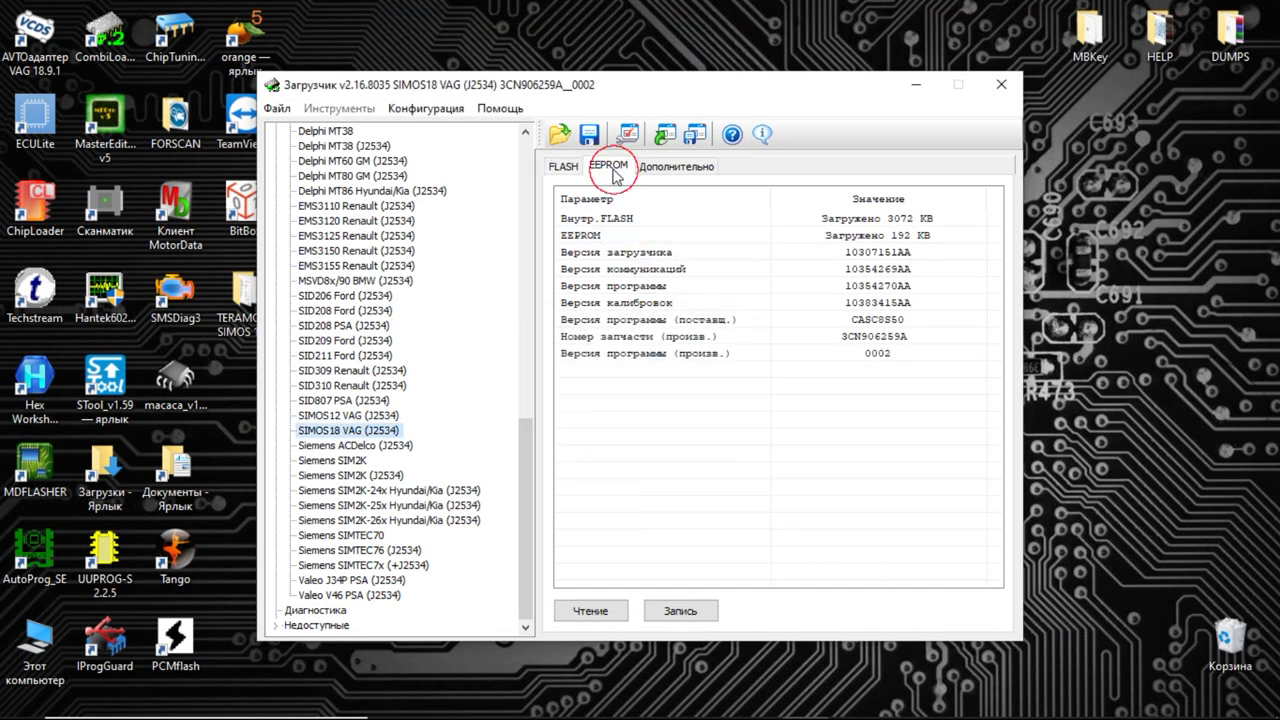
click(588, 135)
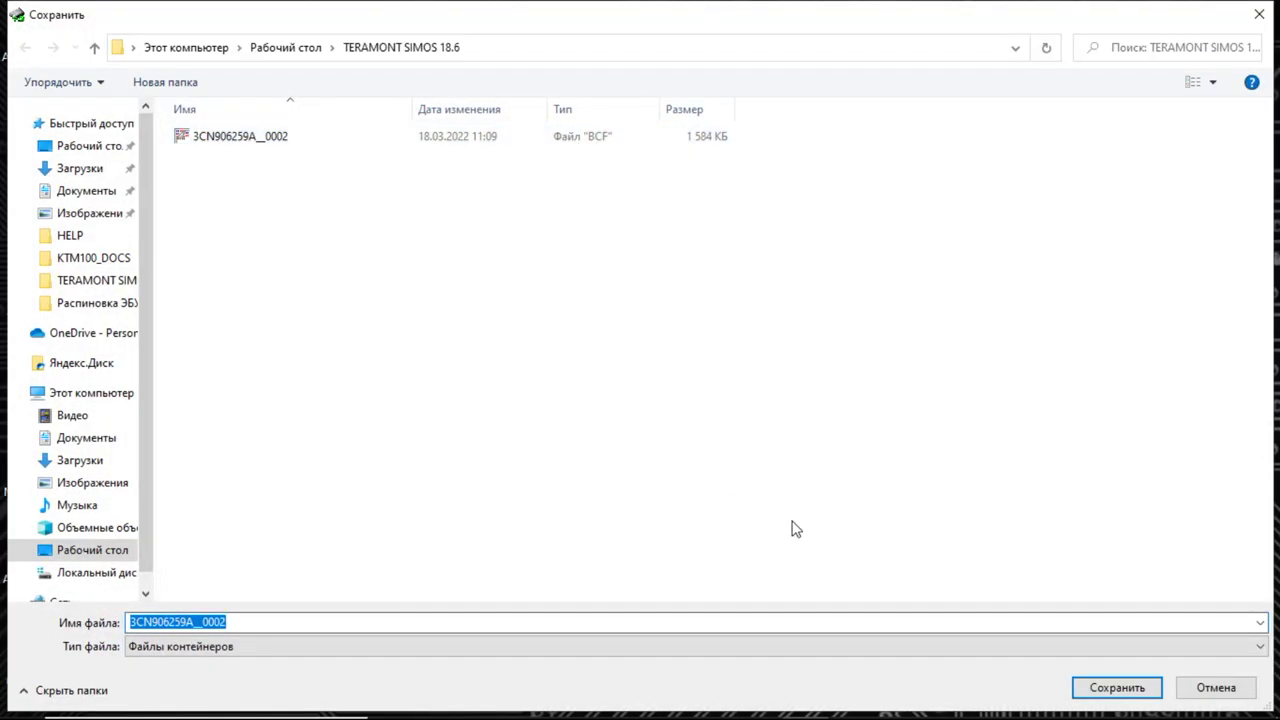
click(1257, 647)
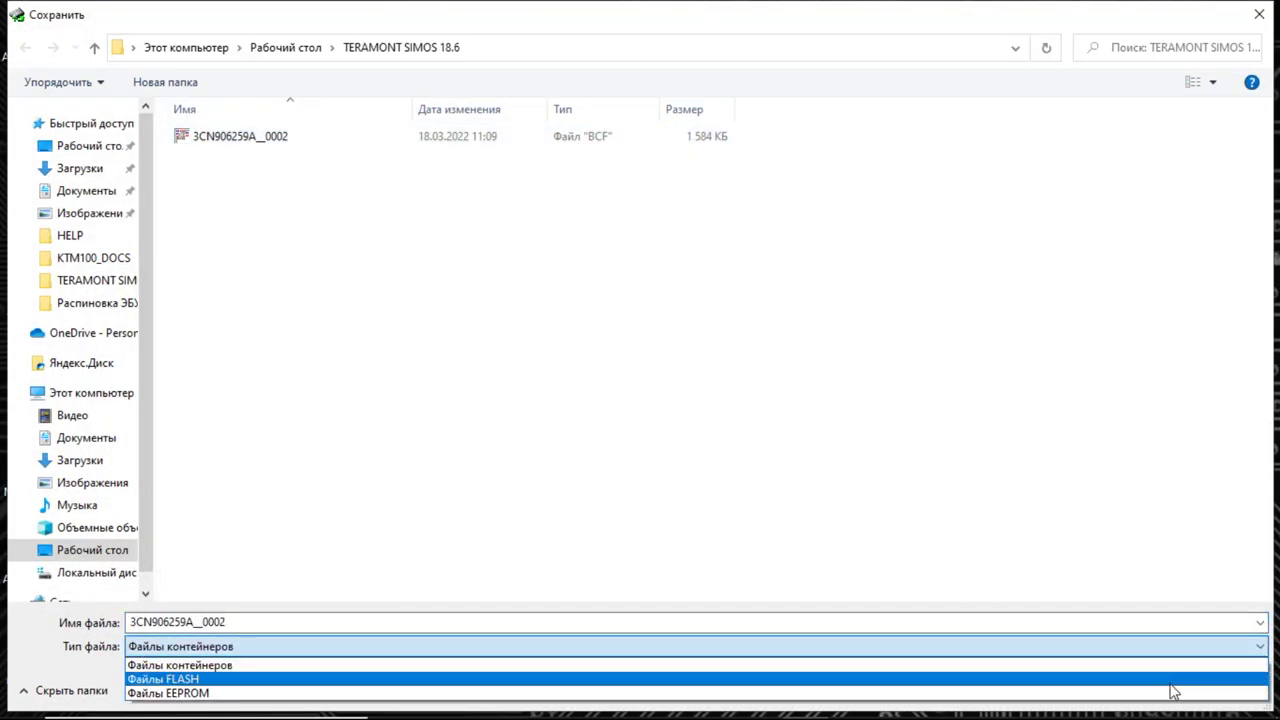
click(1160, 692)
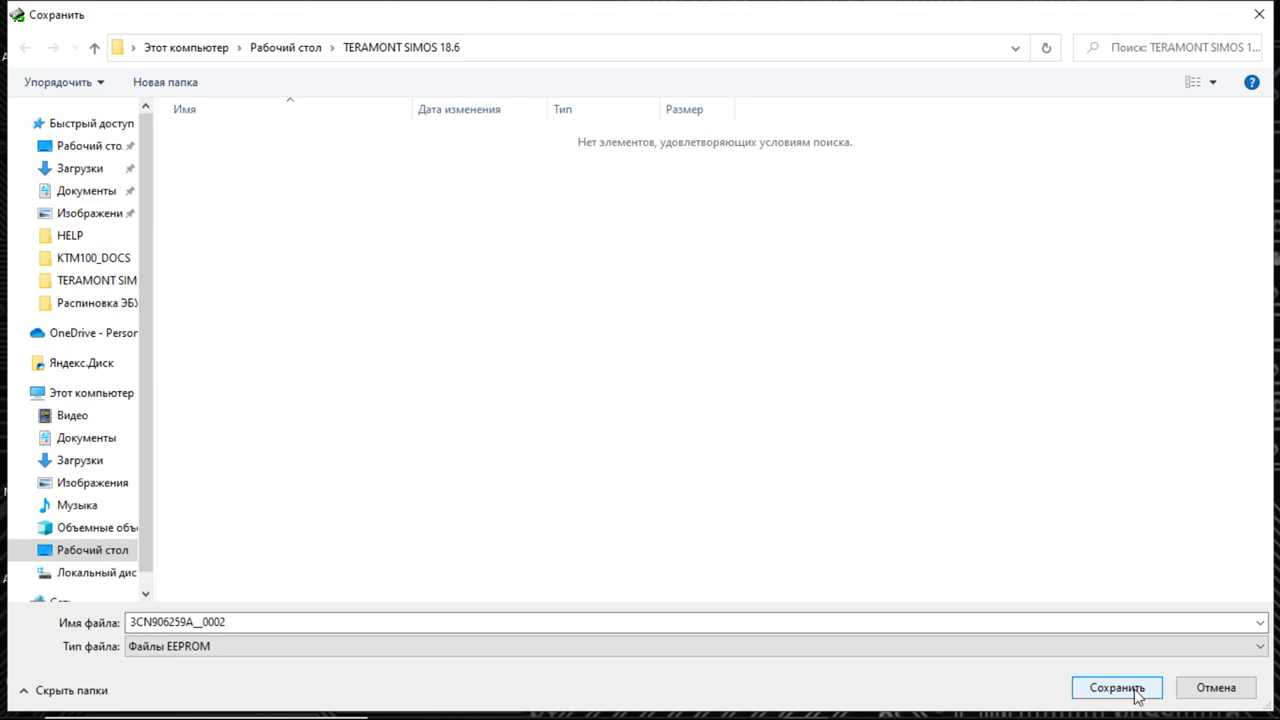
click(1137, 695)
click(700, 434)
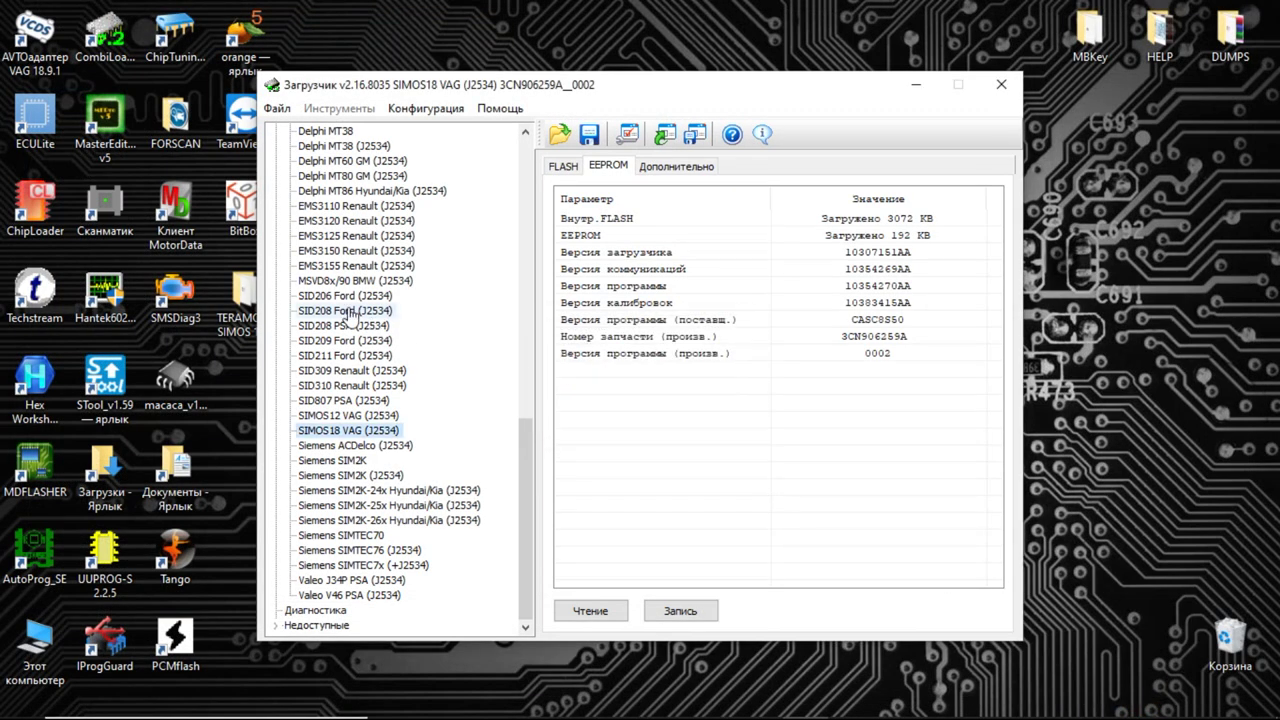
Open the desktop folder TERAMONT SIMOS 18.6 and show its files as a compact list.
double_click(240, 296)
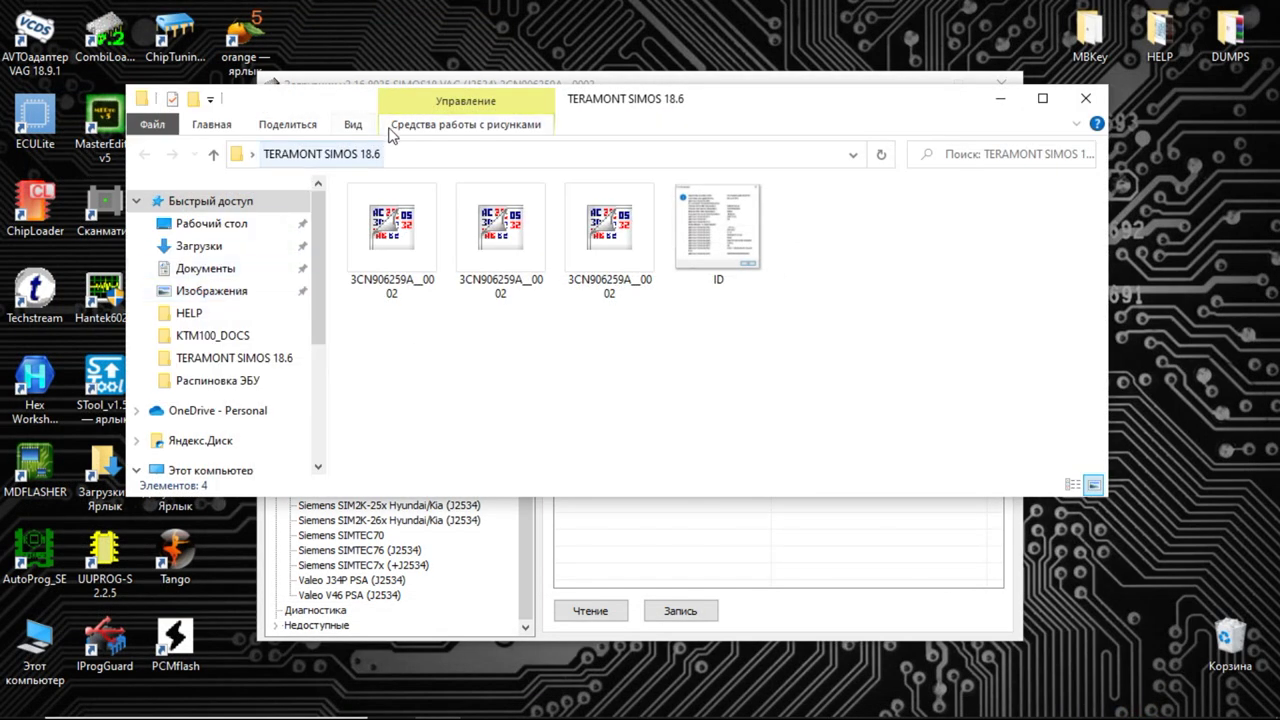
click(353, 124)
click(368, 190)
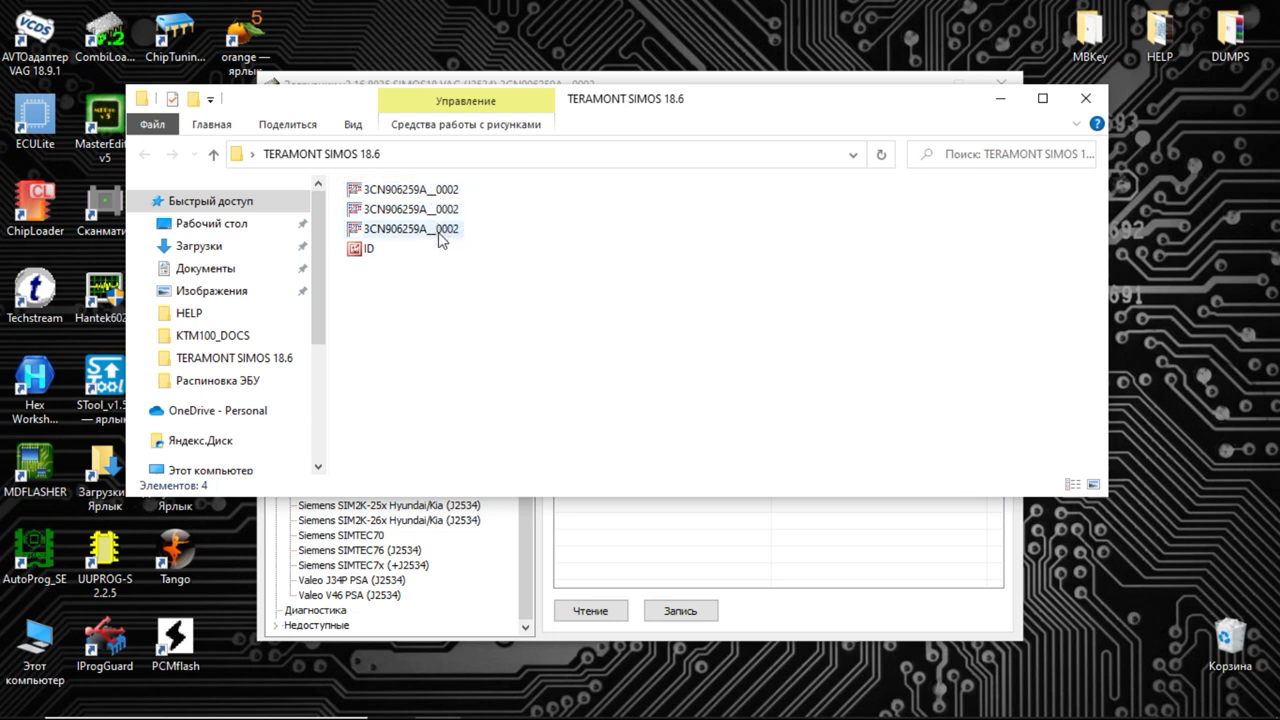
Inspect the second 3CN906259A__0002 dump (.bin) from the TERAMONT SIMOS 18.6 folder in HexCmp, and close the editor and folder.
double_click(452, 209)
scroll(968, 333, down, 5)
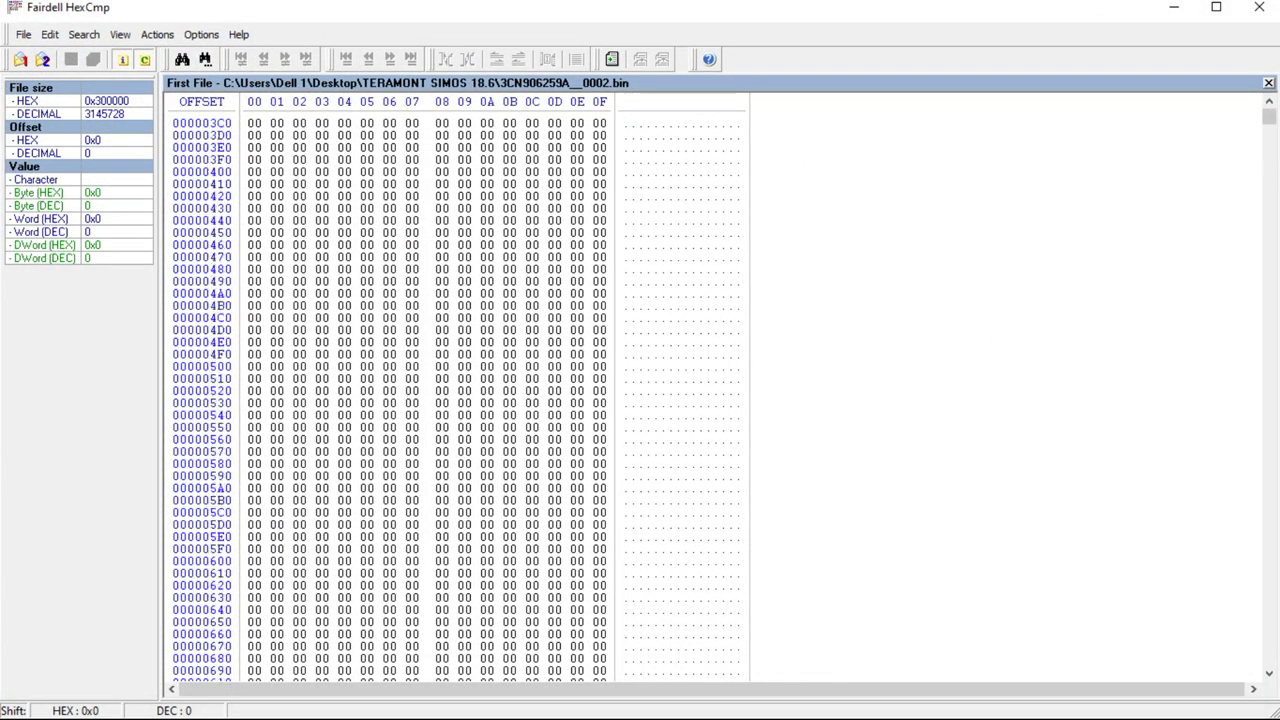
drag(1268, 117, 1268, 84)
click(1263, 12)
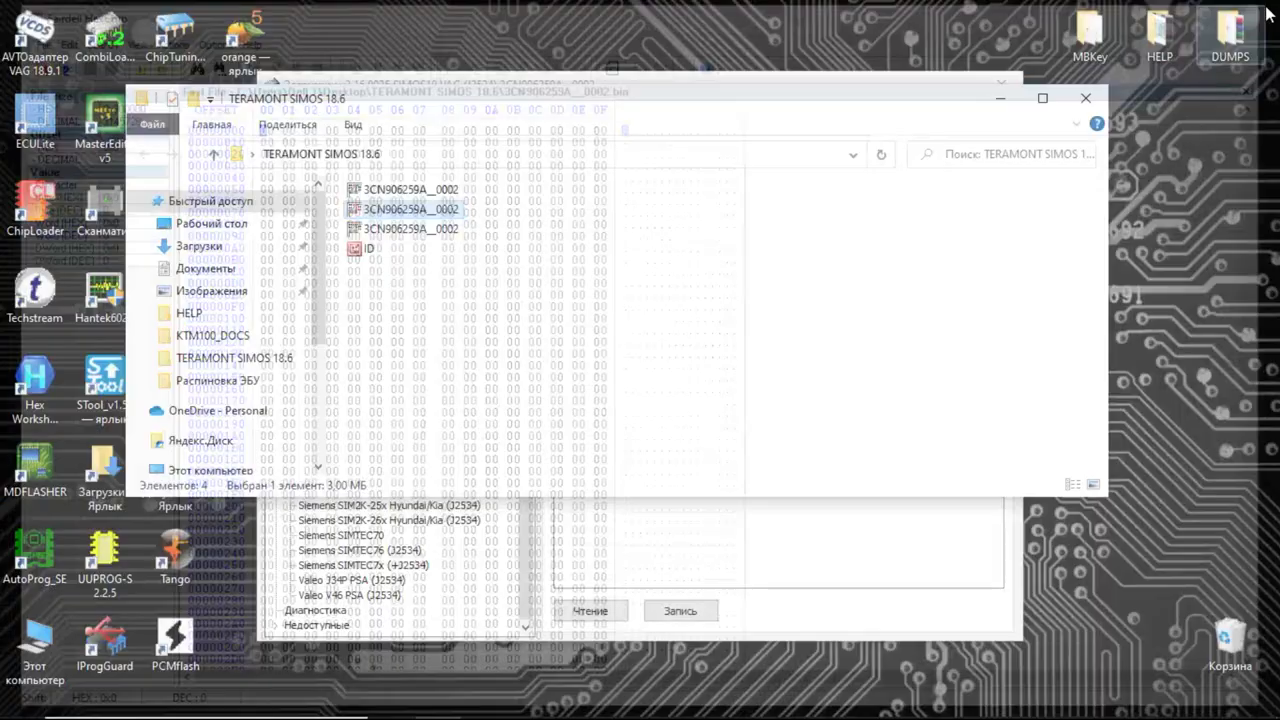
click(1087, 99)
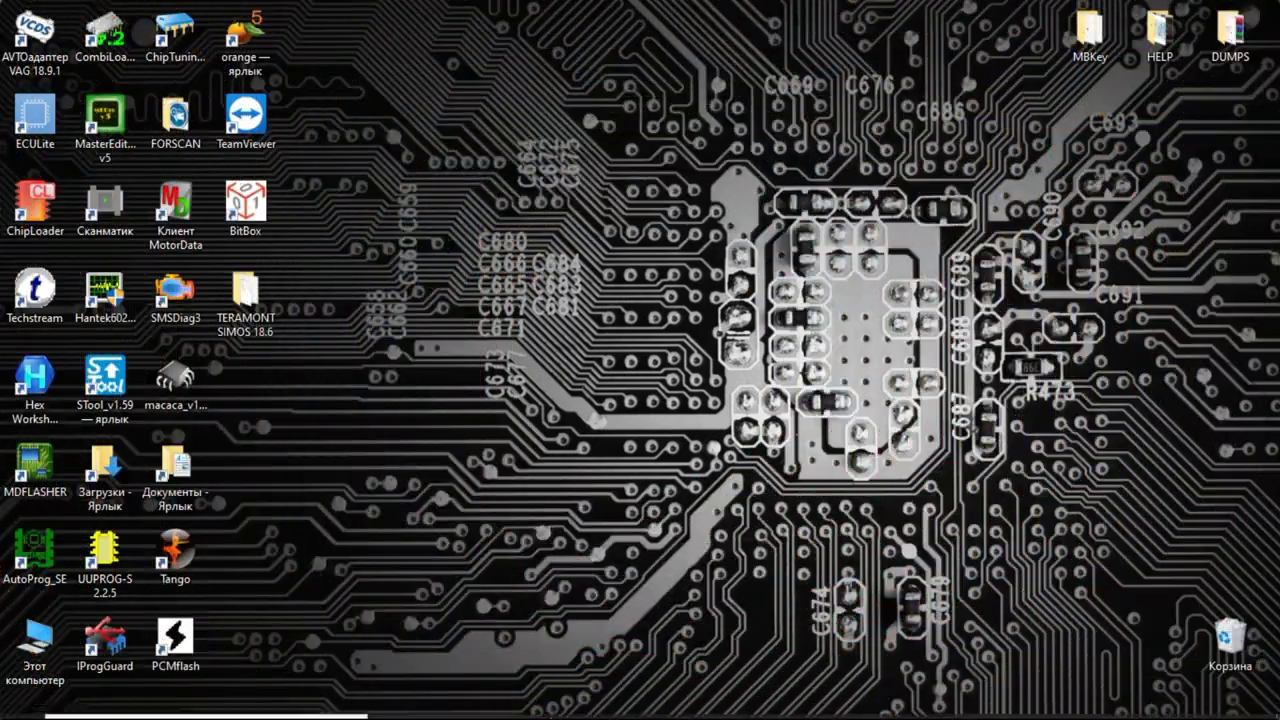
Switch to the SIMOS18 VAG (J2534) loader, read the ECU identification and dismiss the report.
click(758, 700)
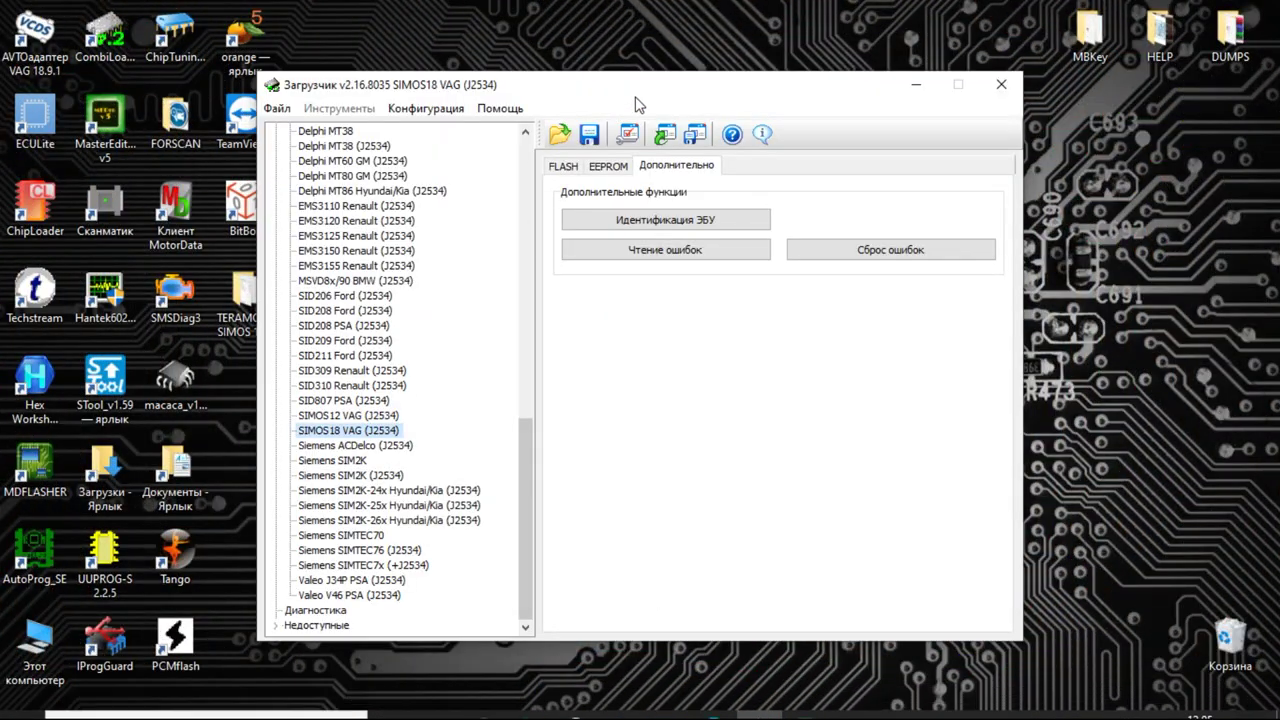
click(688, 216)
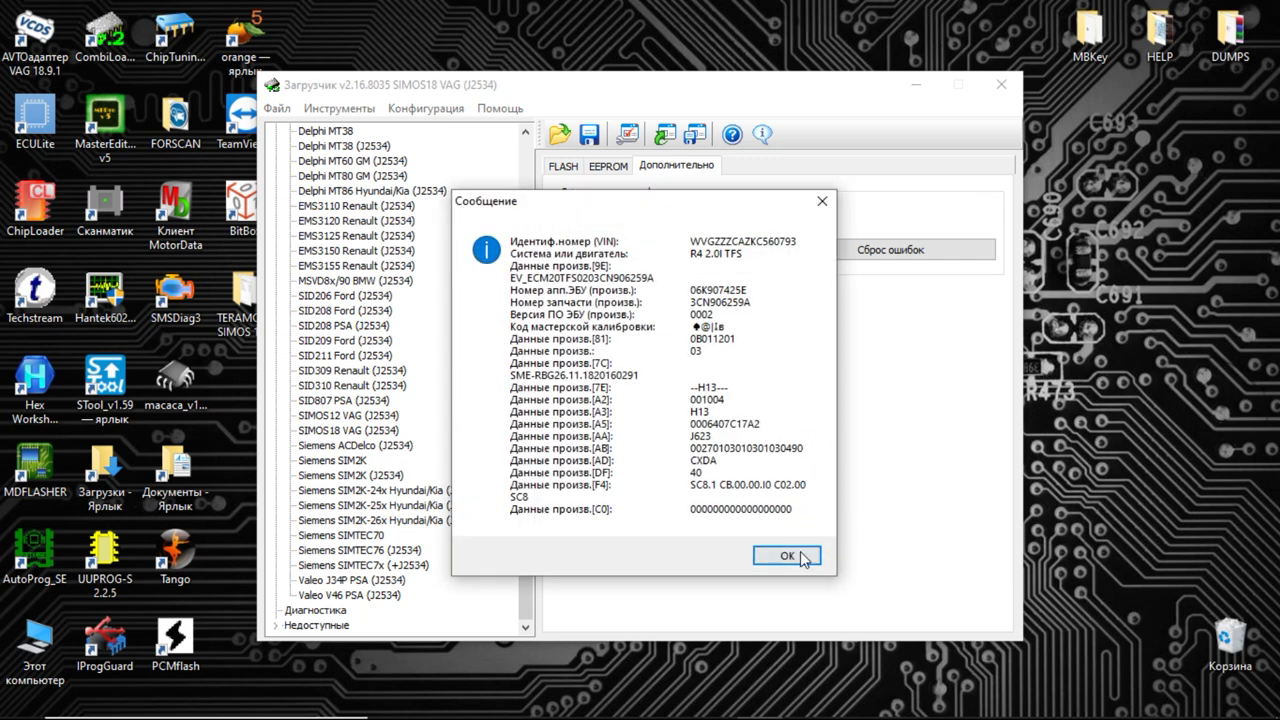
click(795, 552)
Load the FLASH file VW 2.0TSI Siemens-Continental SIMOS18 3CN906259A 0002 SC800S5000000 TUN E2 SL OFF from the TERAMONT SIMOS 18.6 folder.
click(566, 168)
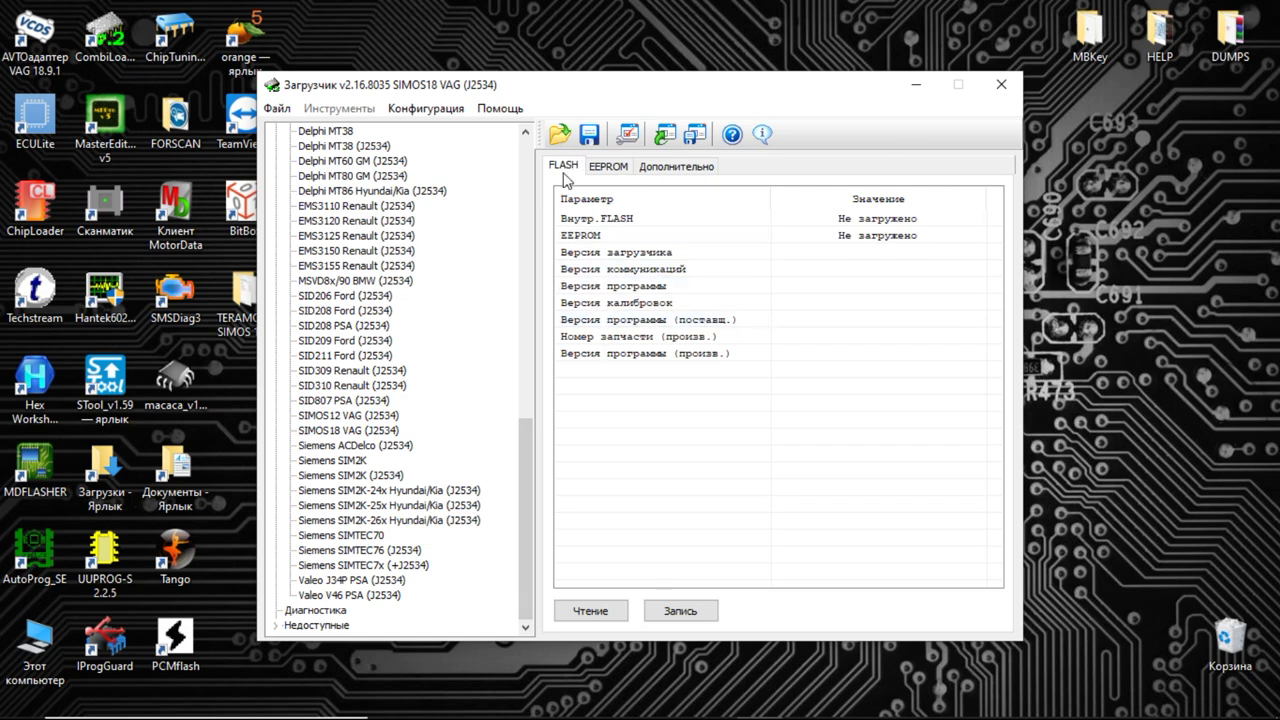
click(561, 136)
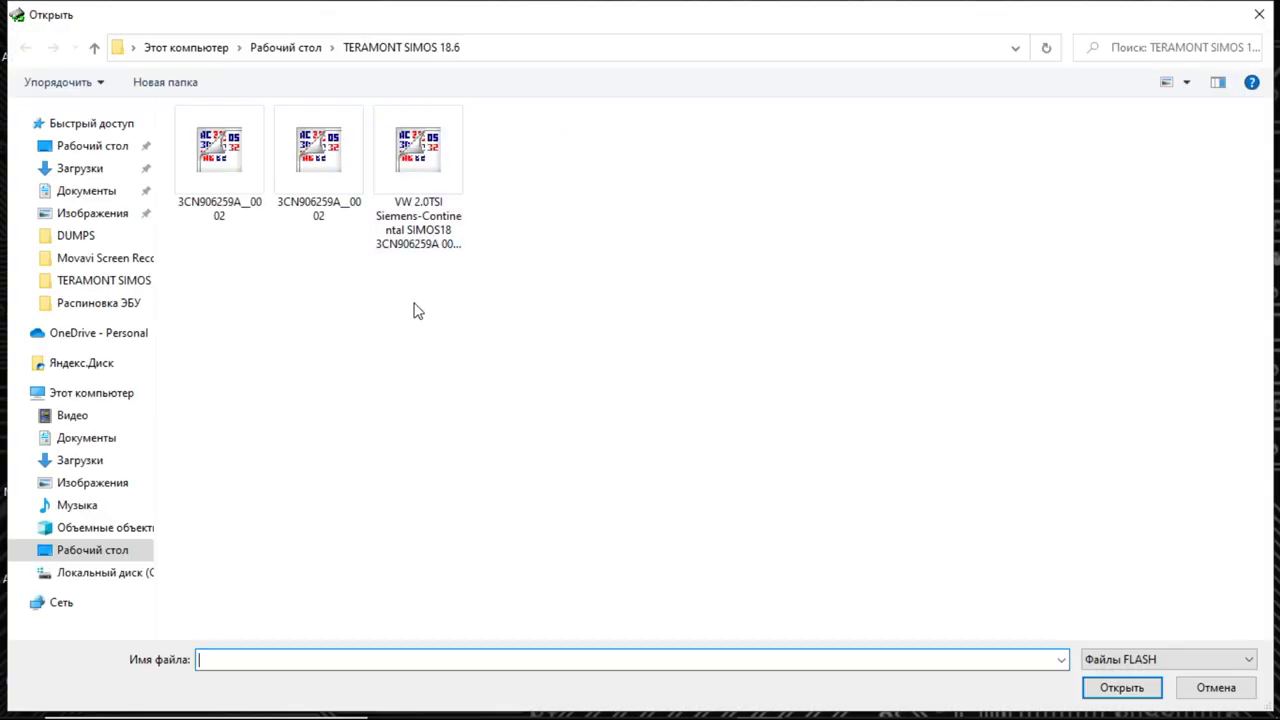
click(1187, 84)
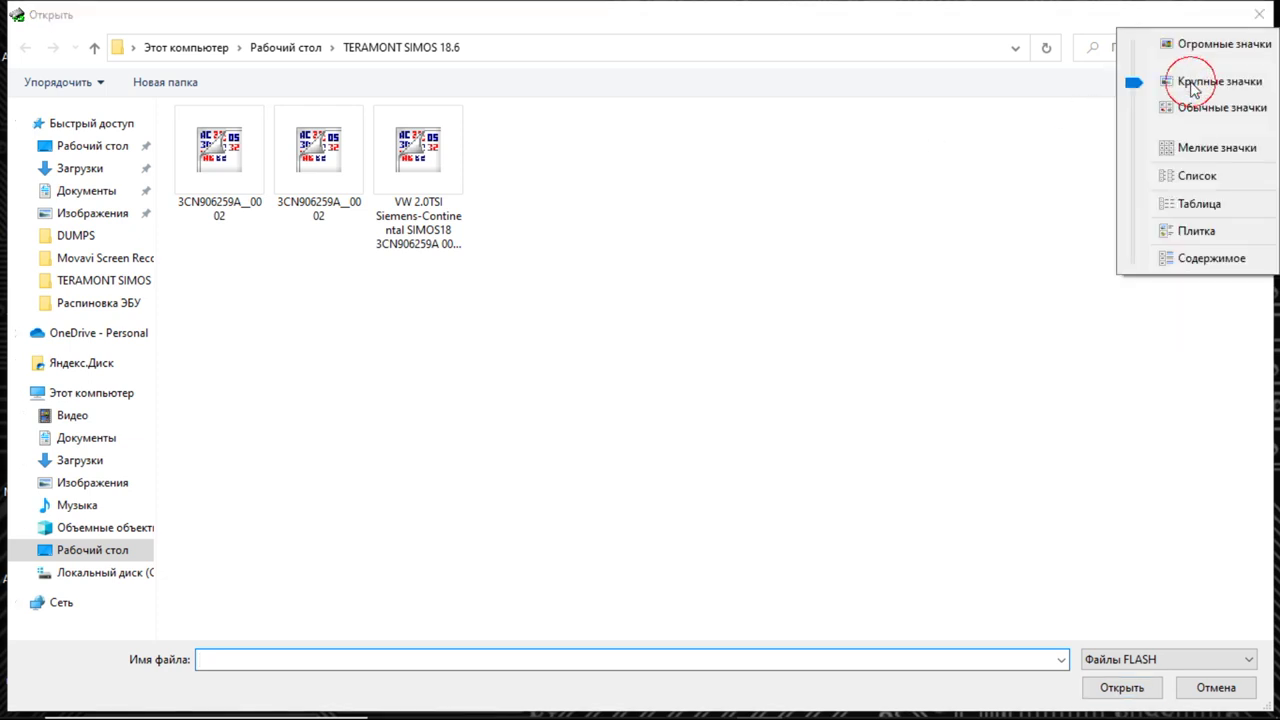
click(1203, 180)
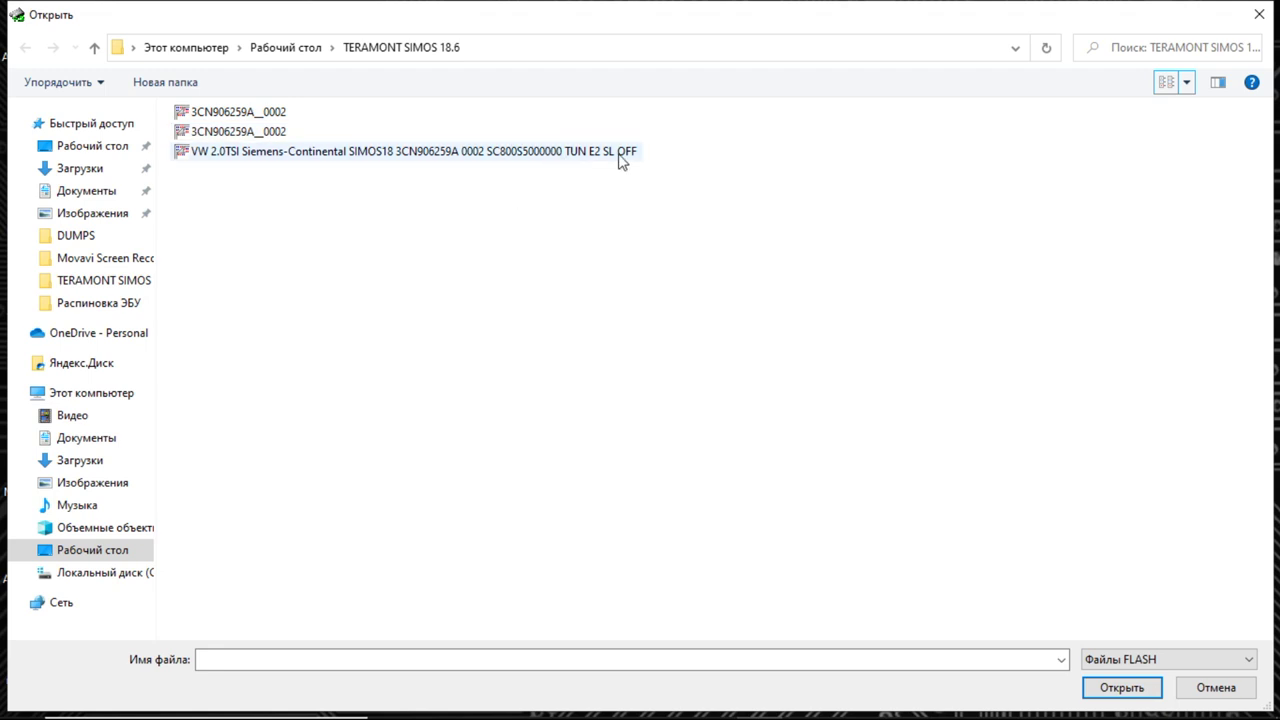
double_click(556, 160)
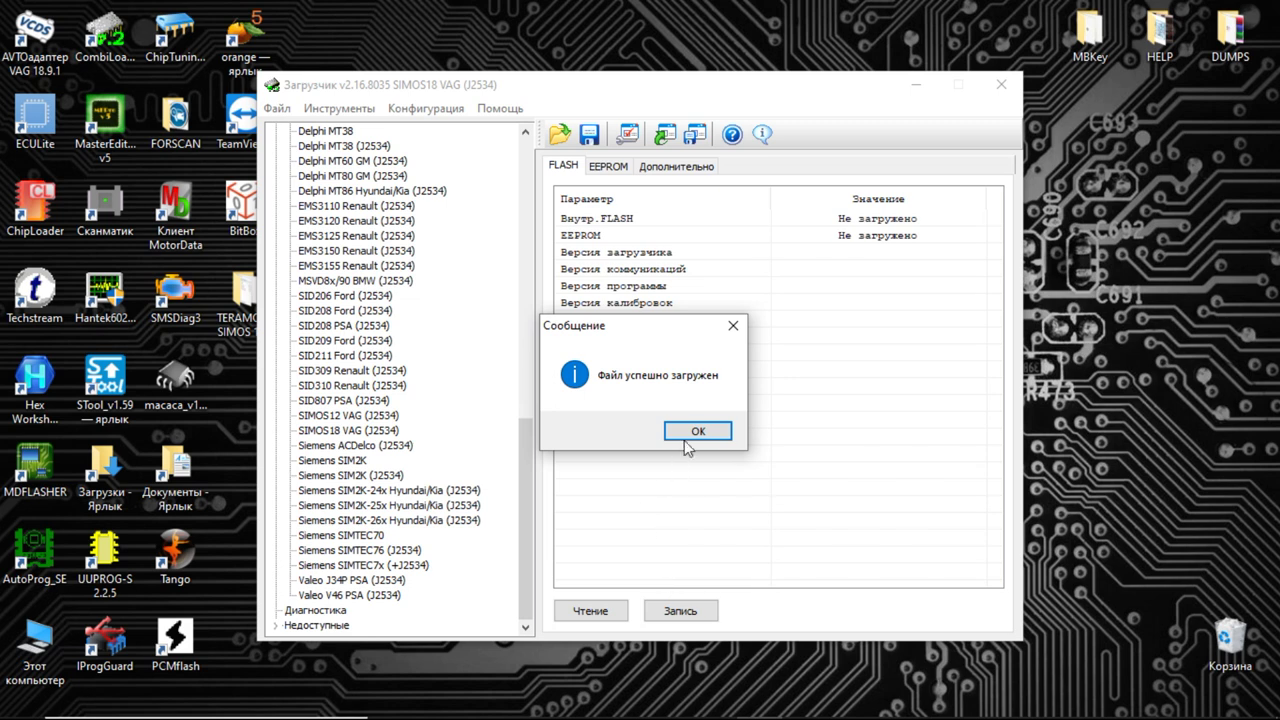
click(690, 433)
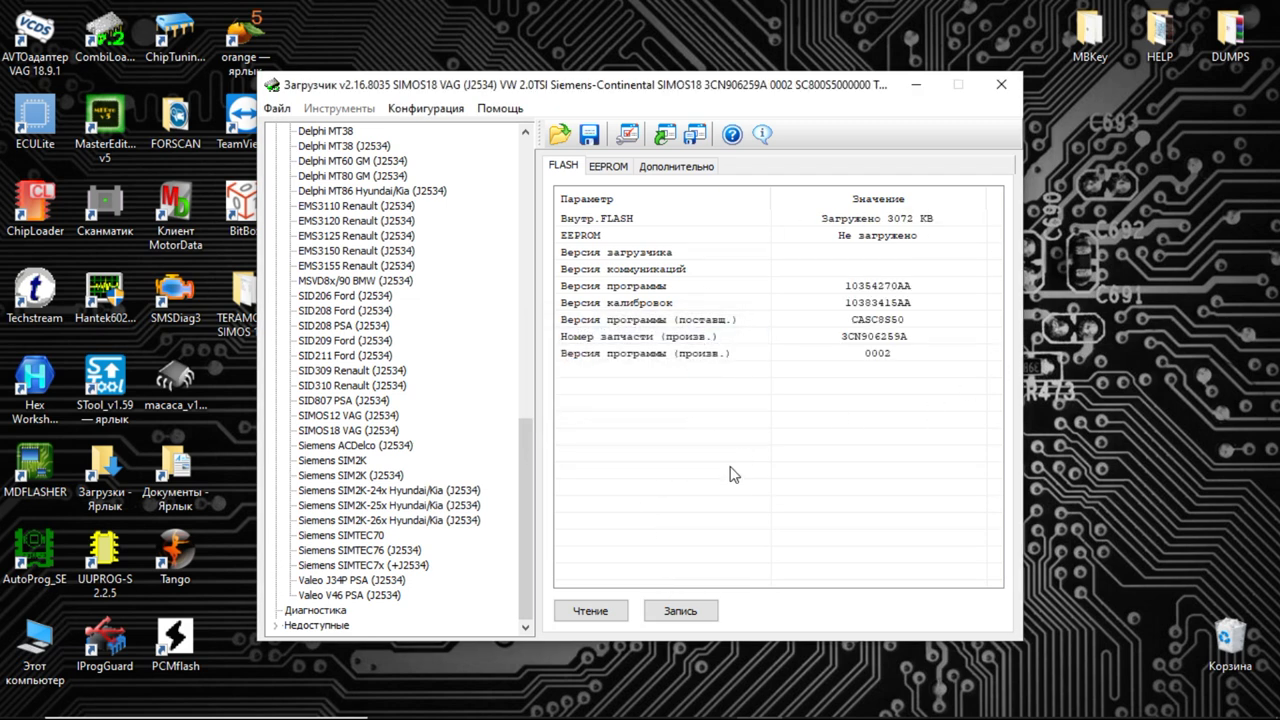
Write the loaded tuned FLASH file to the ECU, agreeing to overwrite its current contents.
click(677, 611)
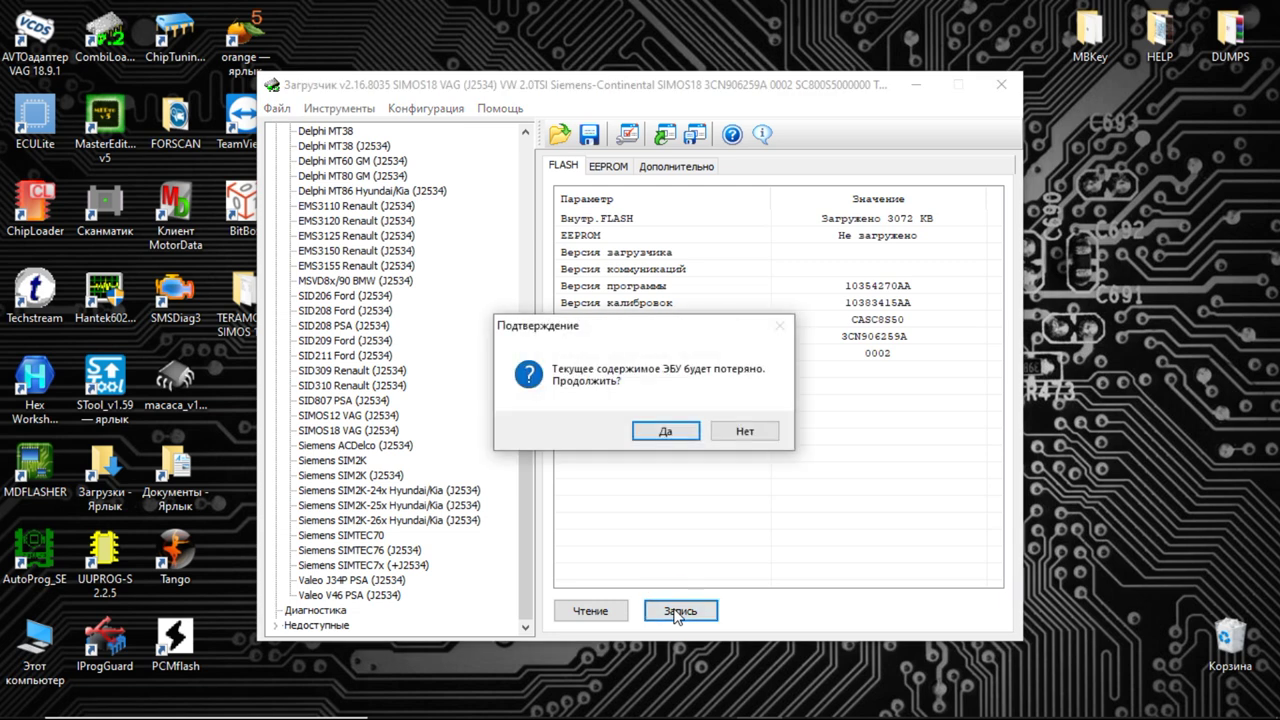
click(665, 433)
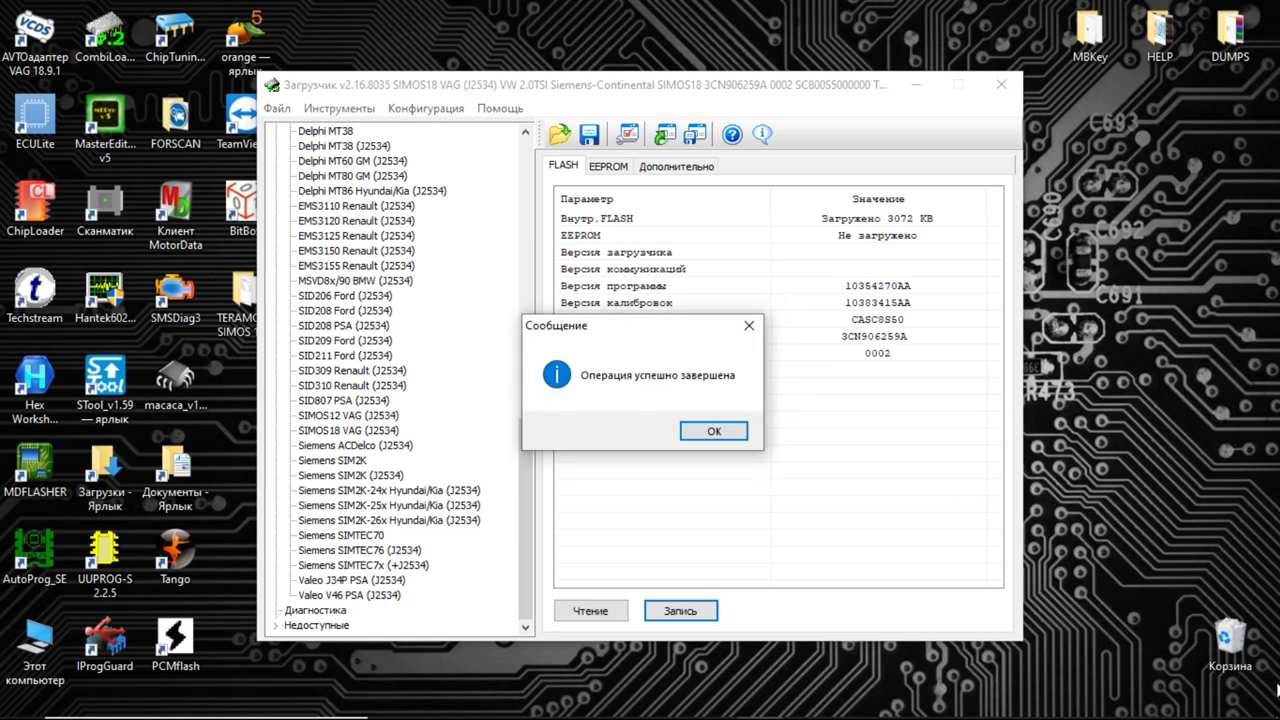
click(714, 431)
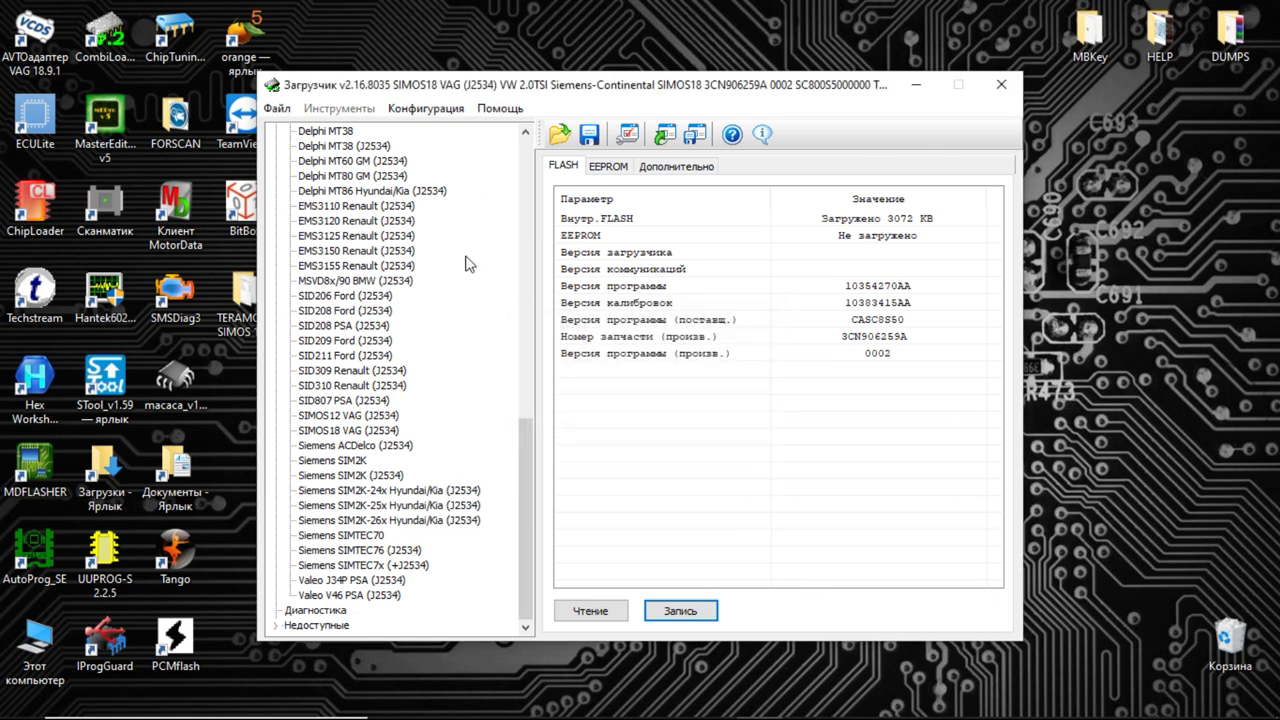
Read the ECU identification again to check the programmed unit, and close the loader.
click(697, 168)
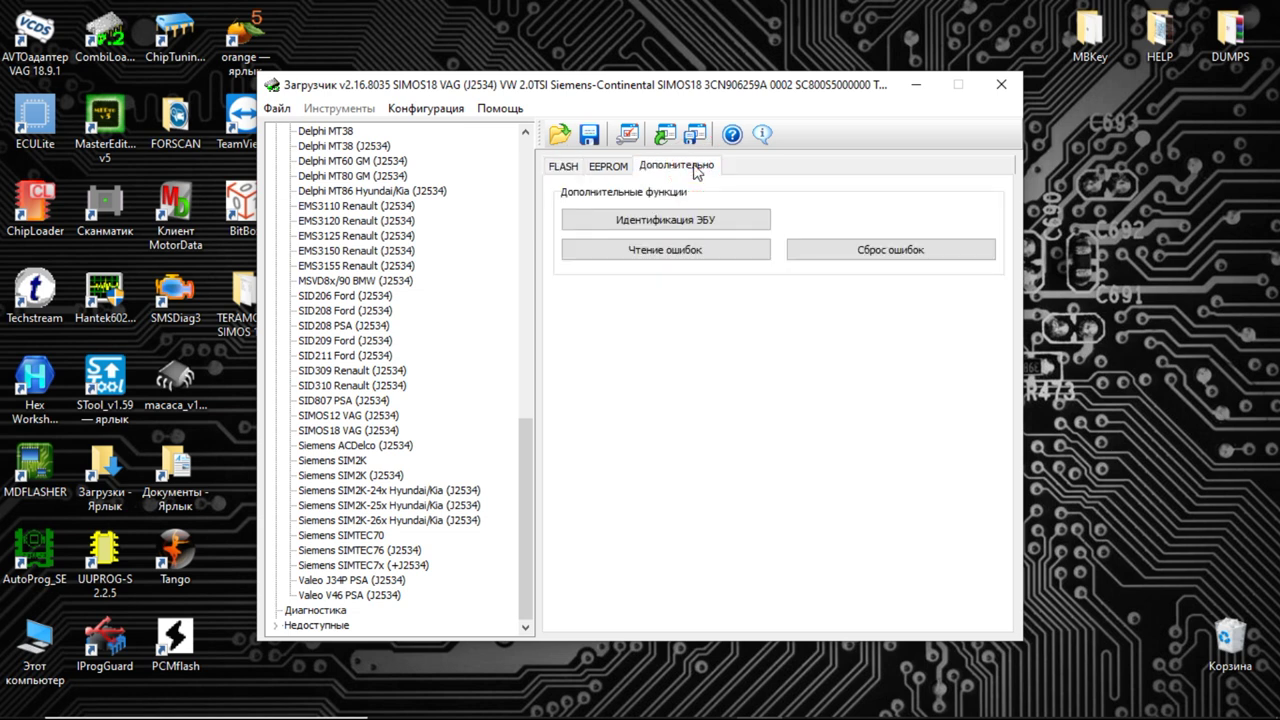
click(652, 229)
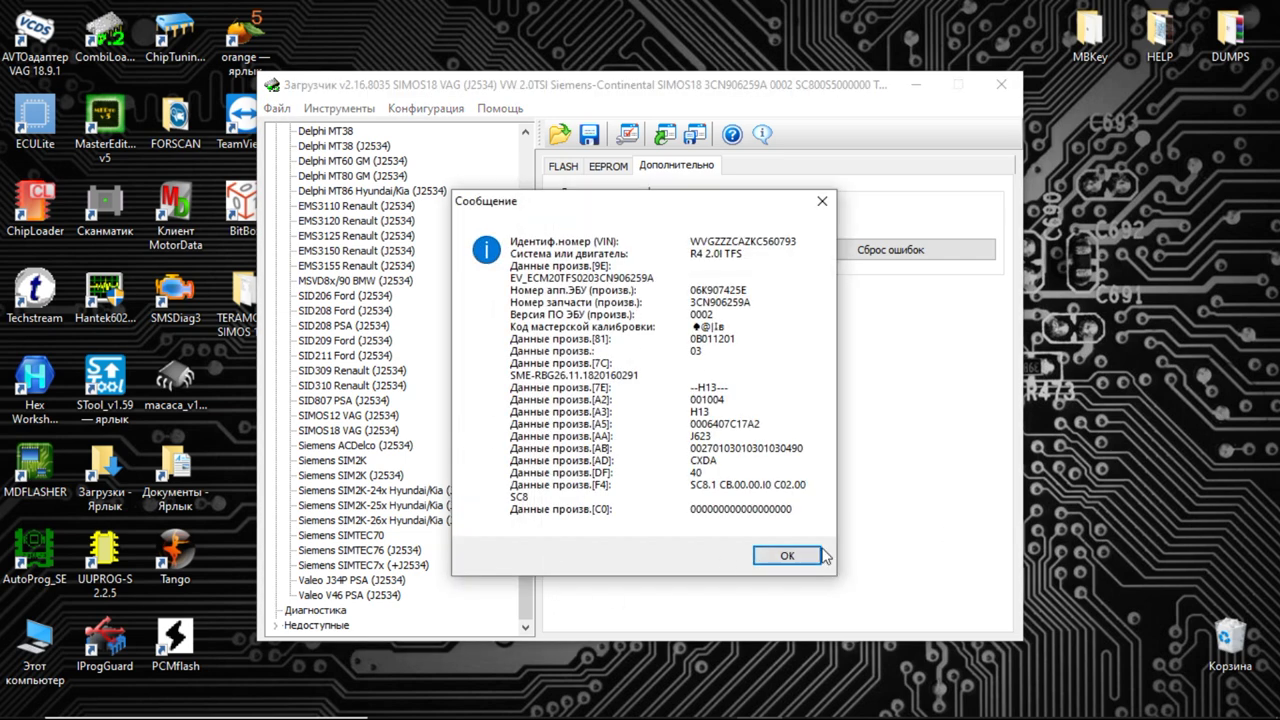
click(803, 560)
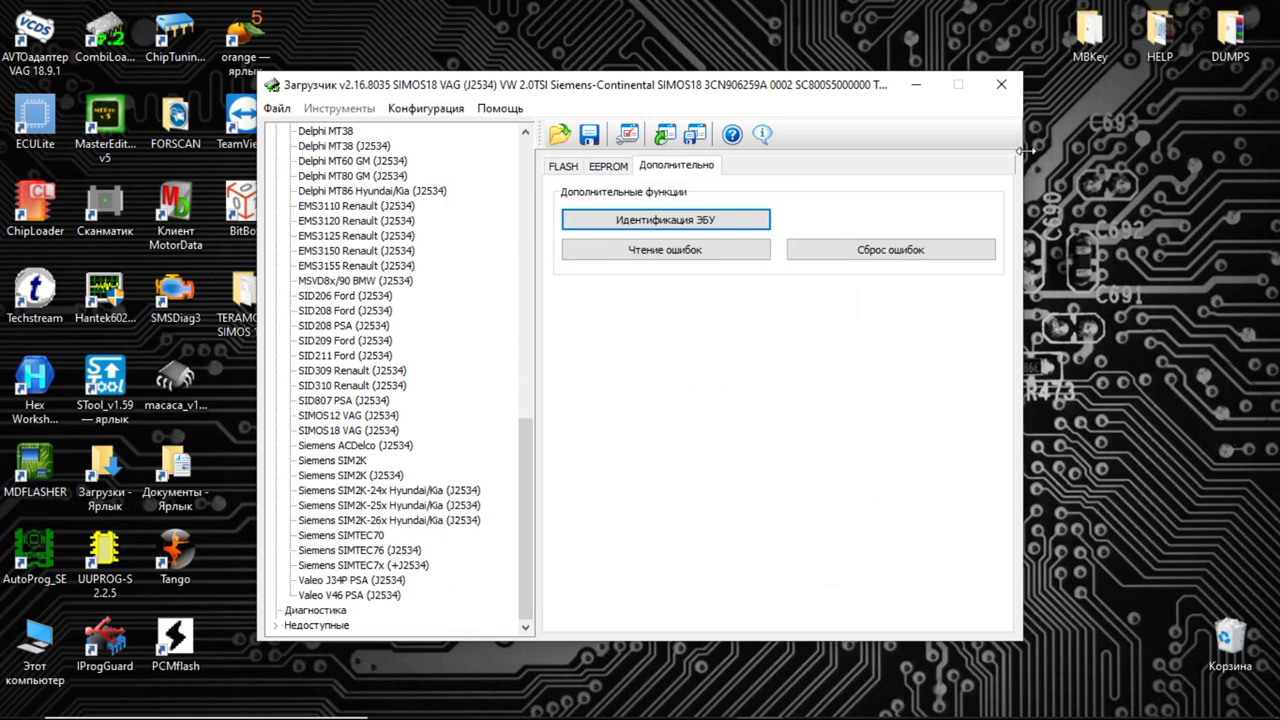
click(1002, 85)
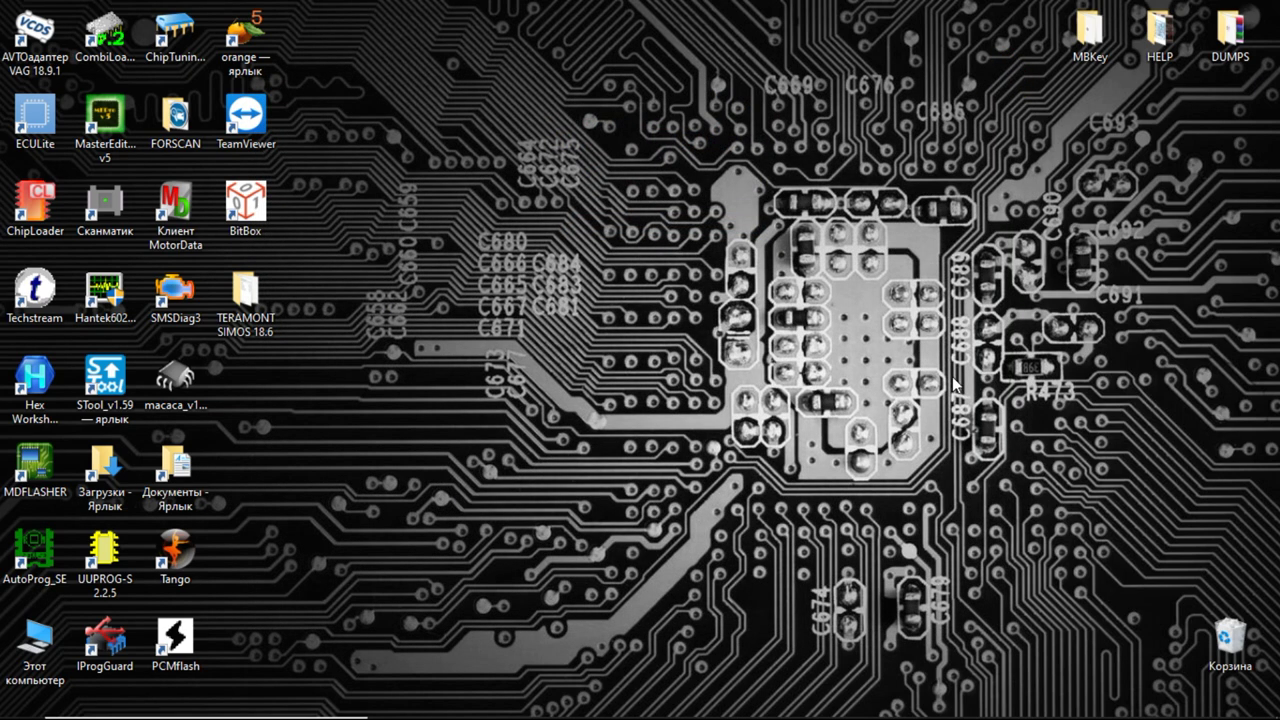